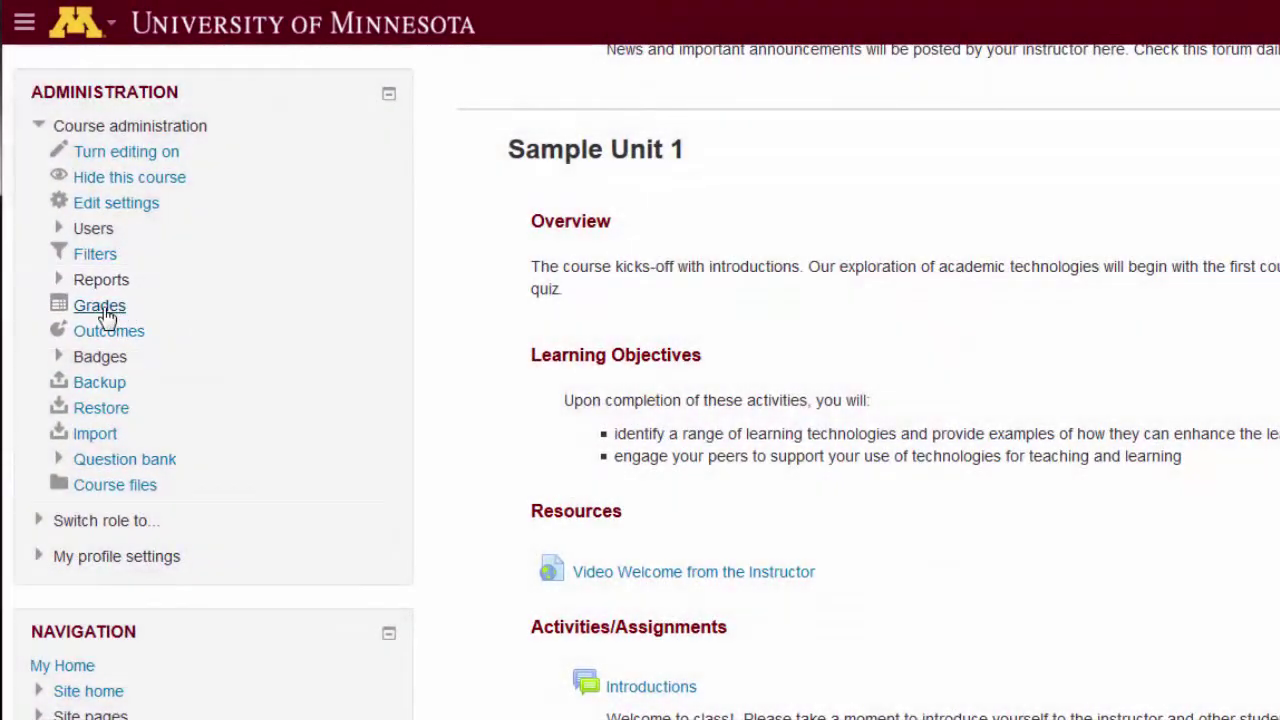
- Open the course gradebook, show the name filters and views list, and scroll through every grade column
left_click(107, 316)
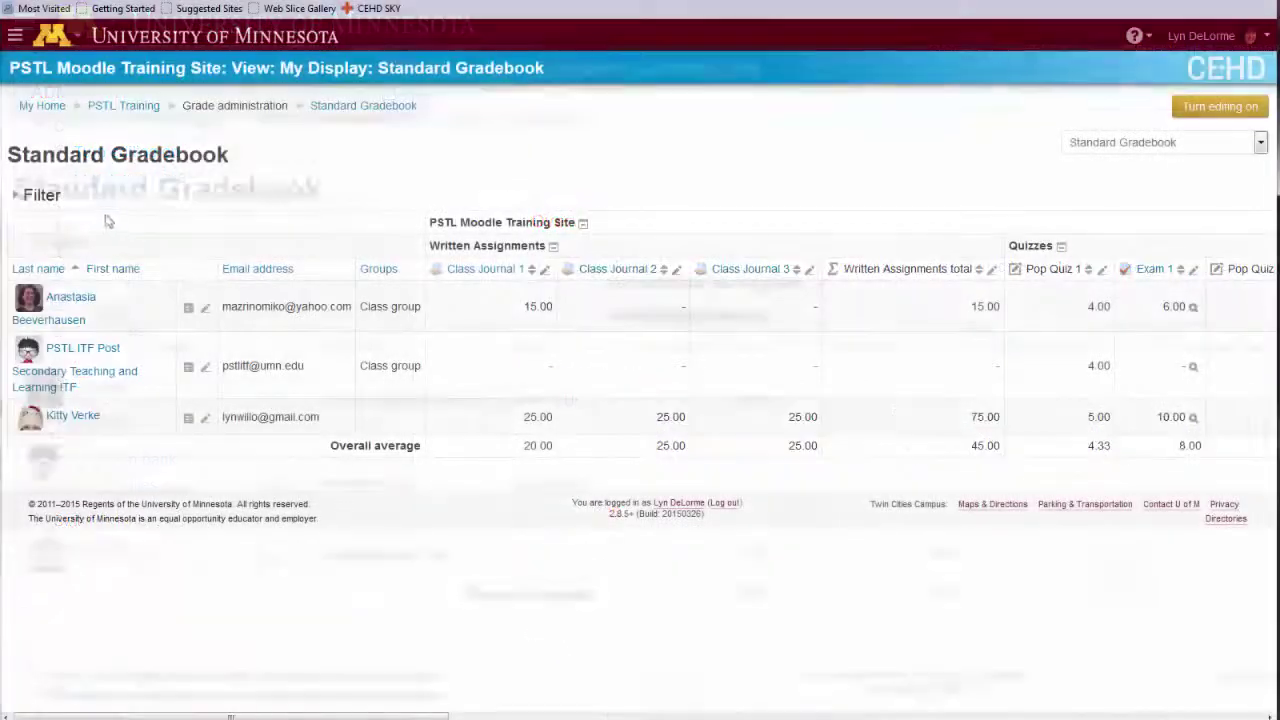
left_click(17, 197)
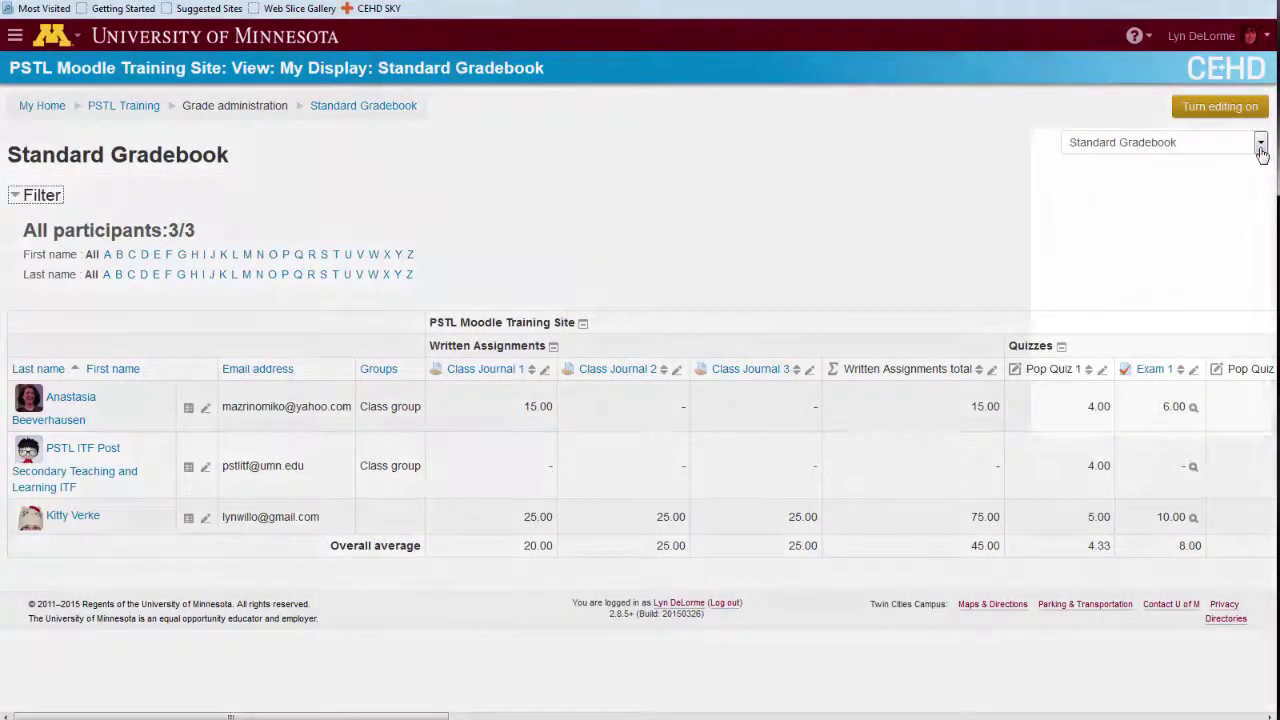
left_click(1261, 145)
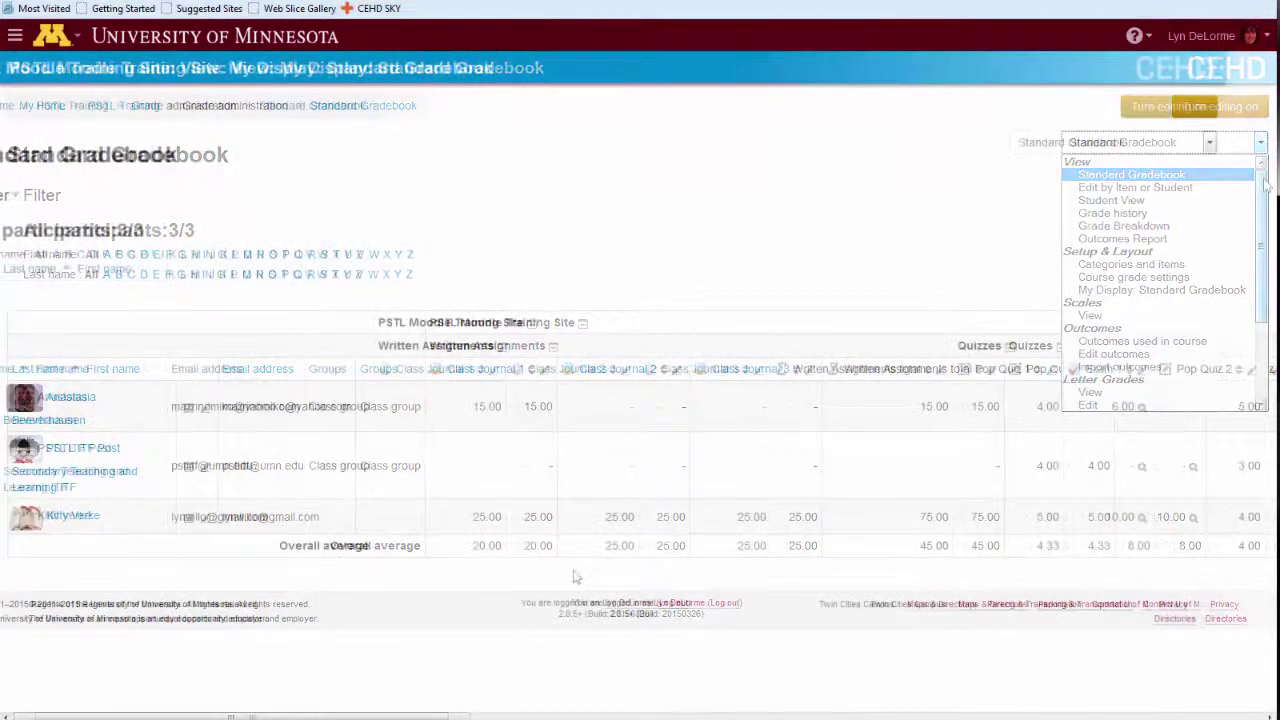
scroll(575, 577, "right", 8)
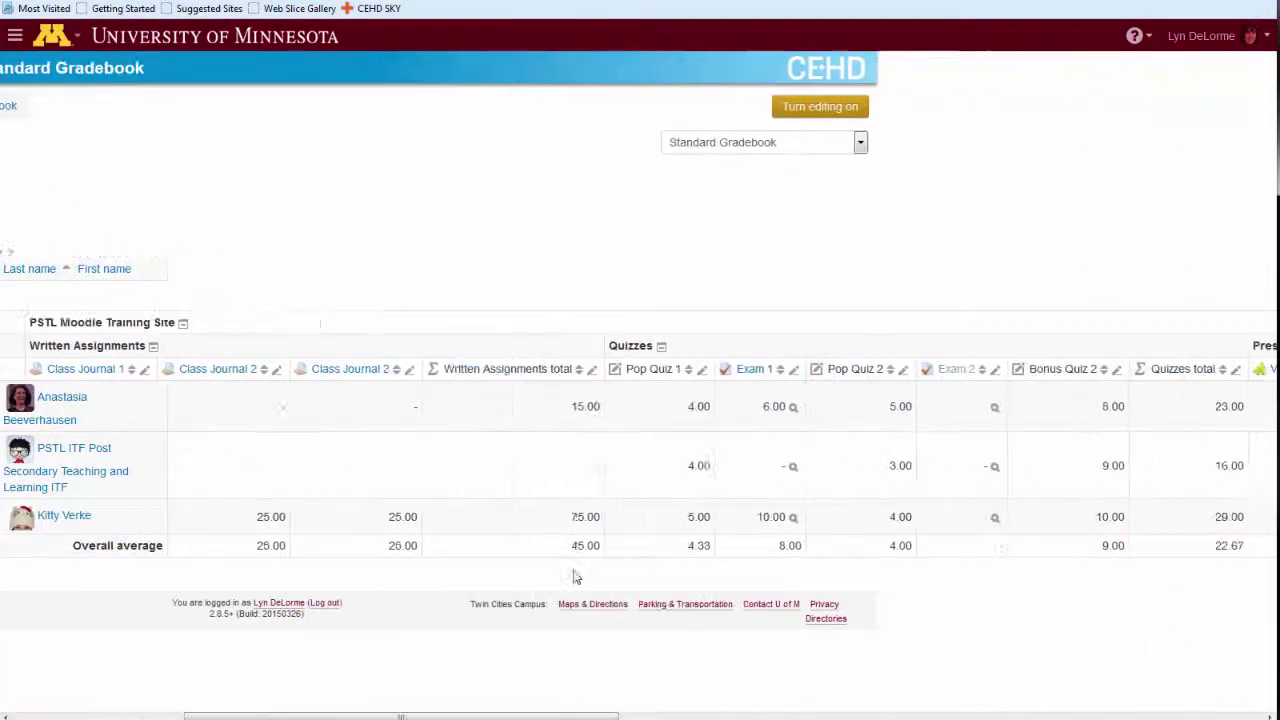
scroll(575, 577, "right", 6)
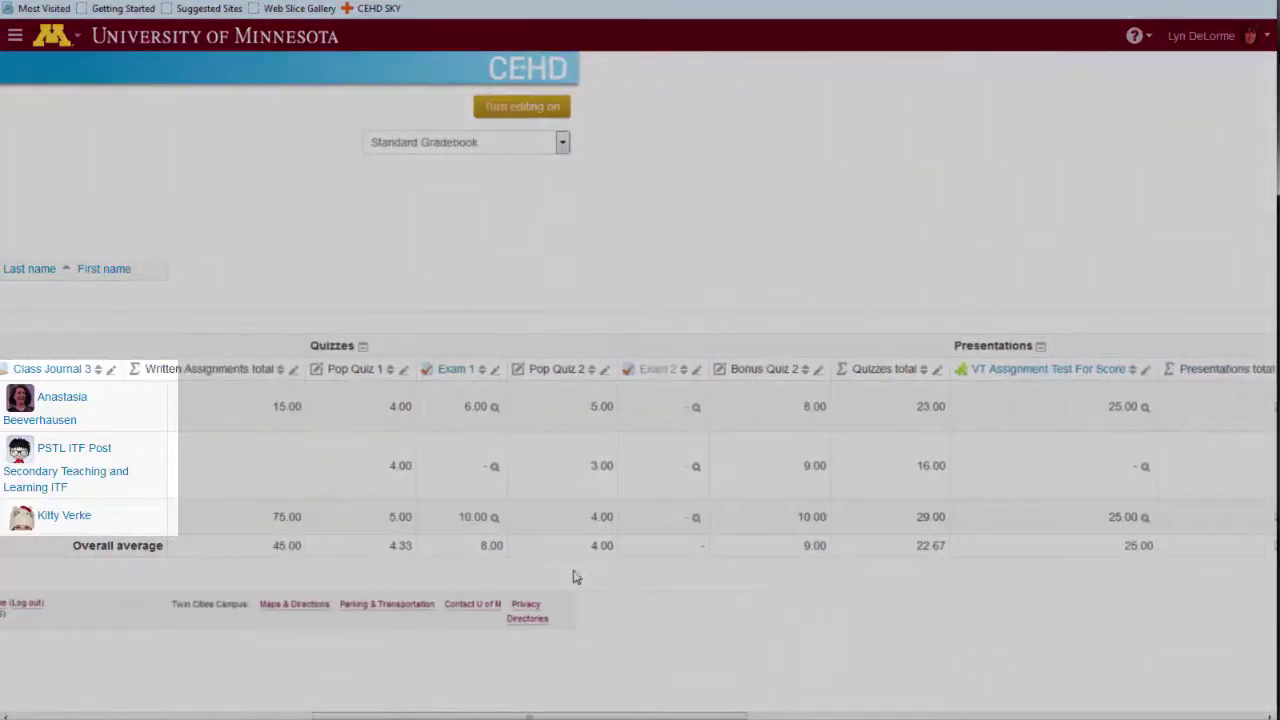
scroll(575, 577, "right", 5)
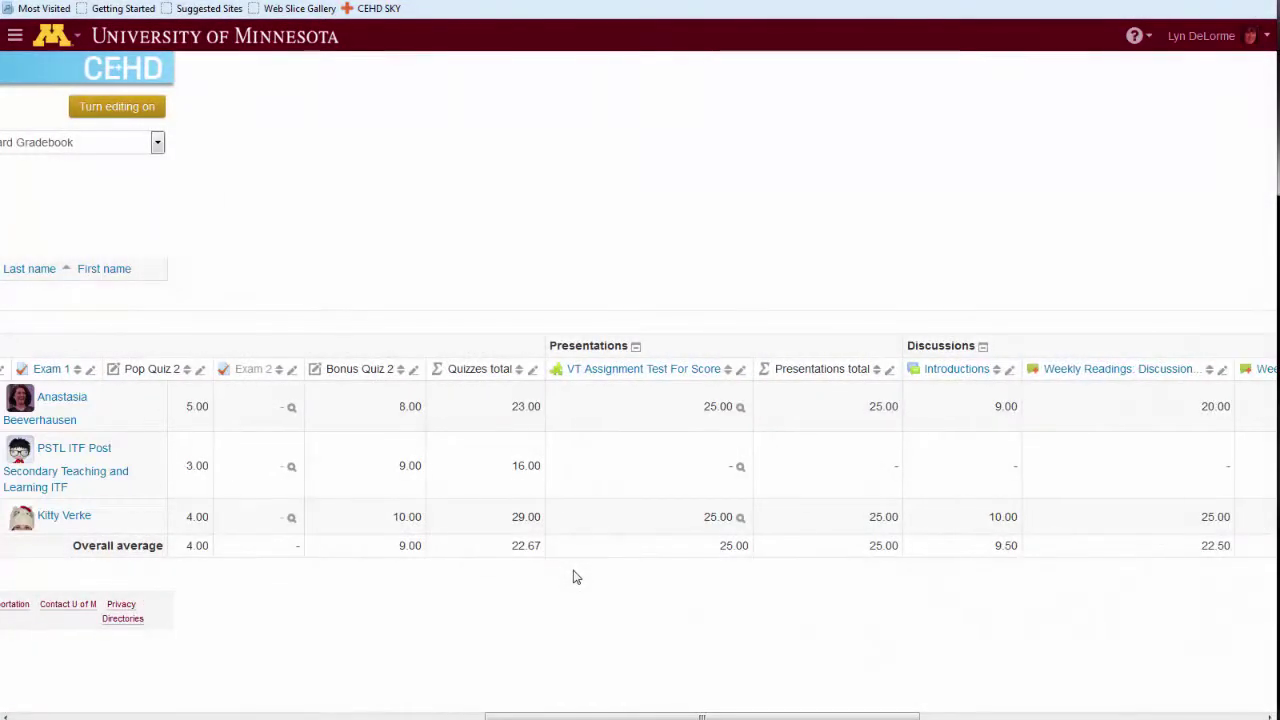
scroll(575, 577, "right", 6)
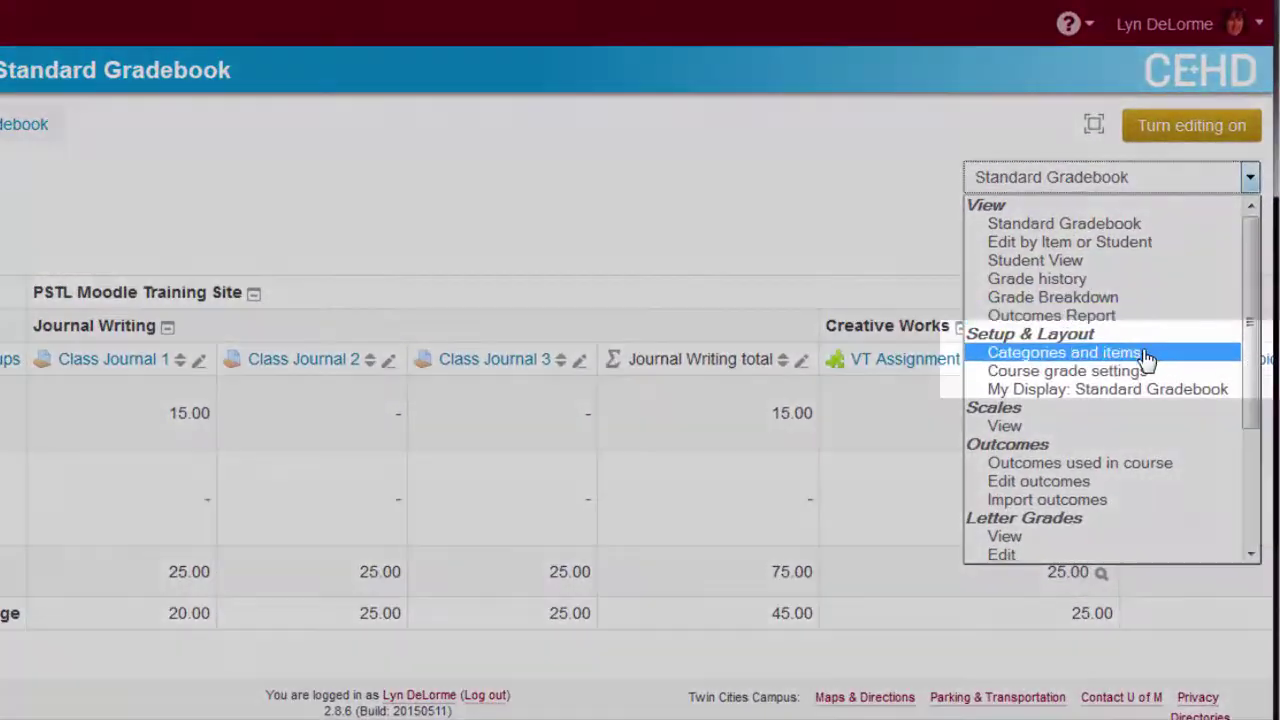
- Switch the gradebook view to Categories and items
left_click(1146, 358)
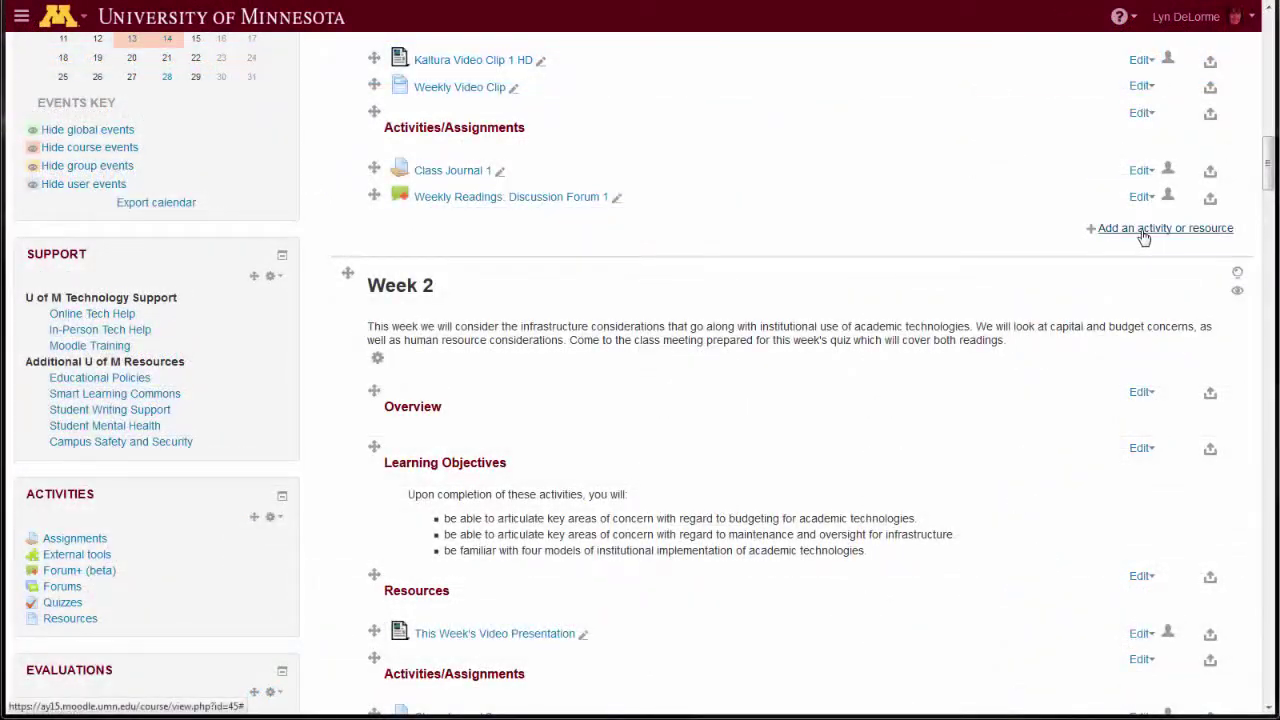
- Add a new Assignment activity from the activity chooser
left_click(1144, 237)
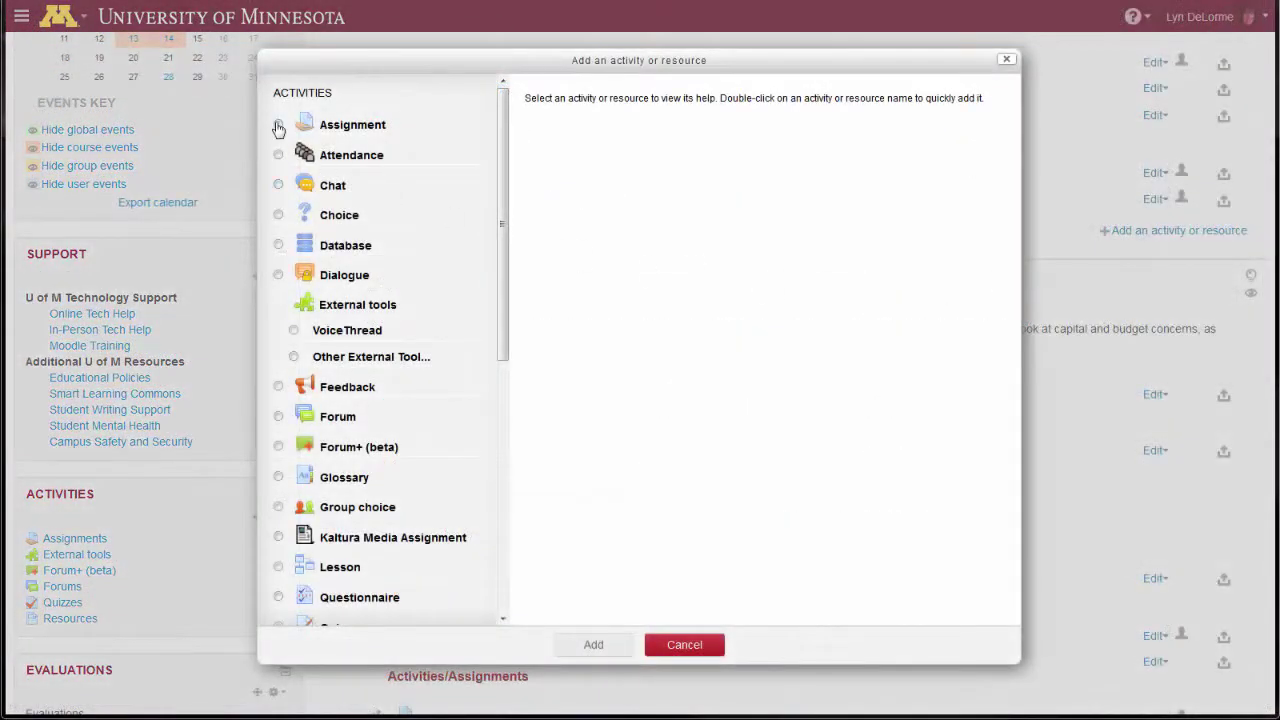
left_click(279, 127)
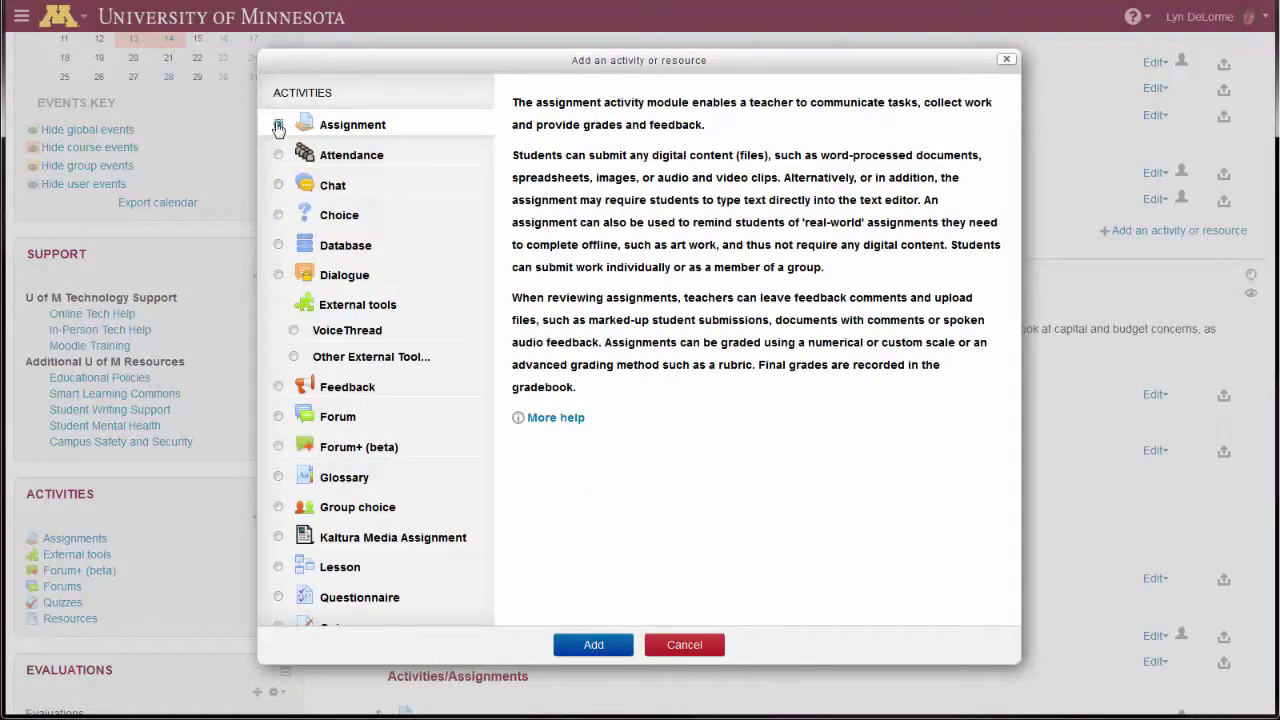
left_click(580, 650)
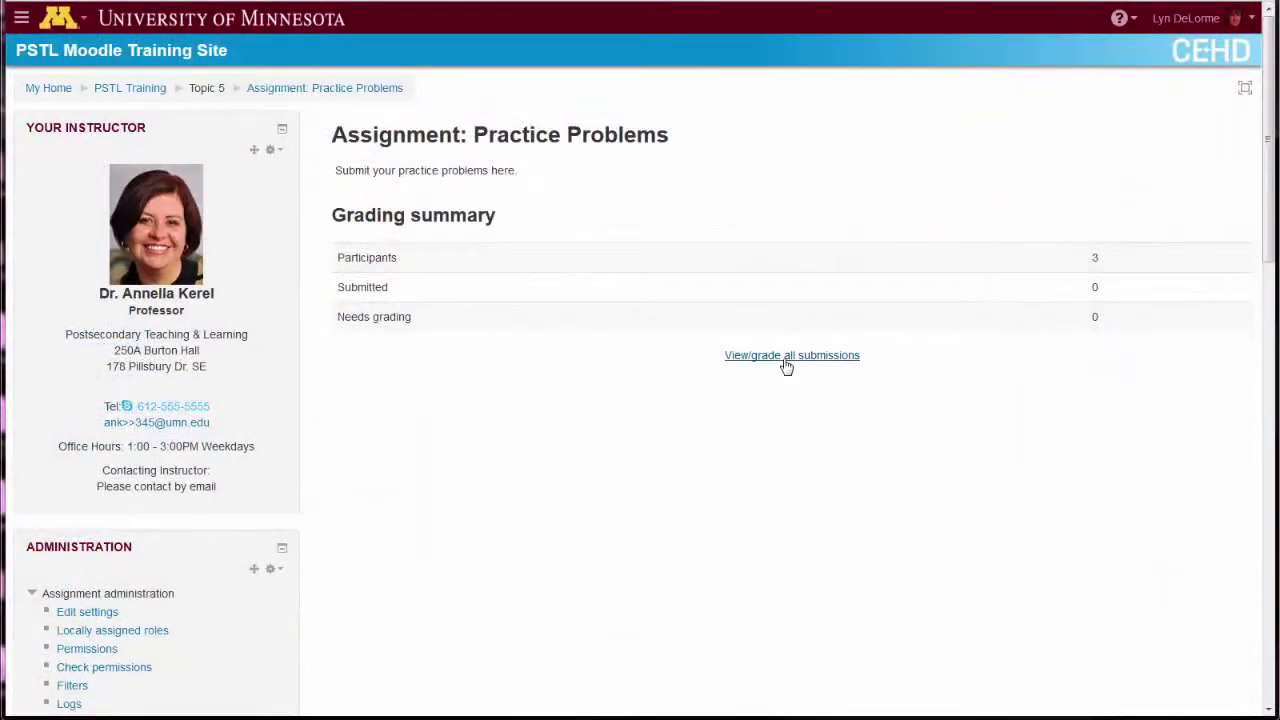
- Open the grading form for a Practice Problems submission graded out of 30
left_click(786, 362)
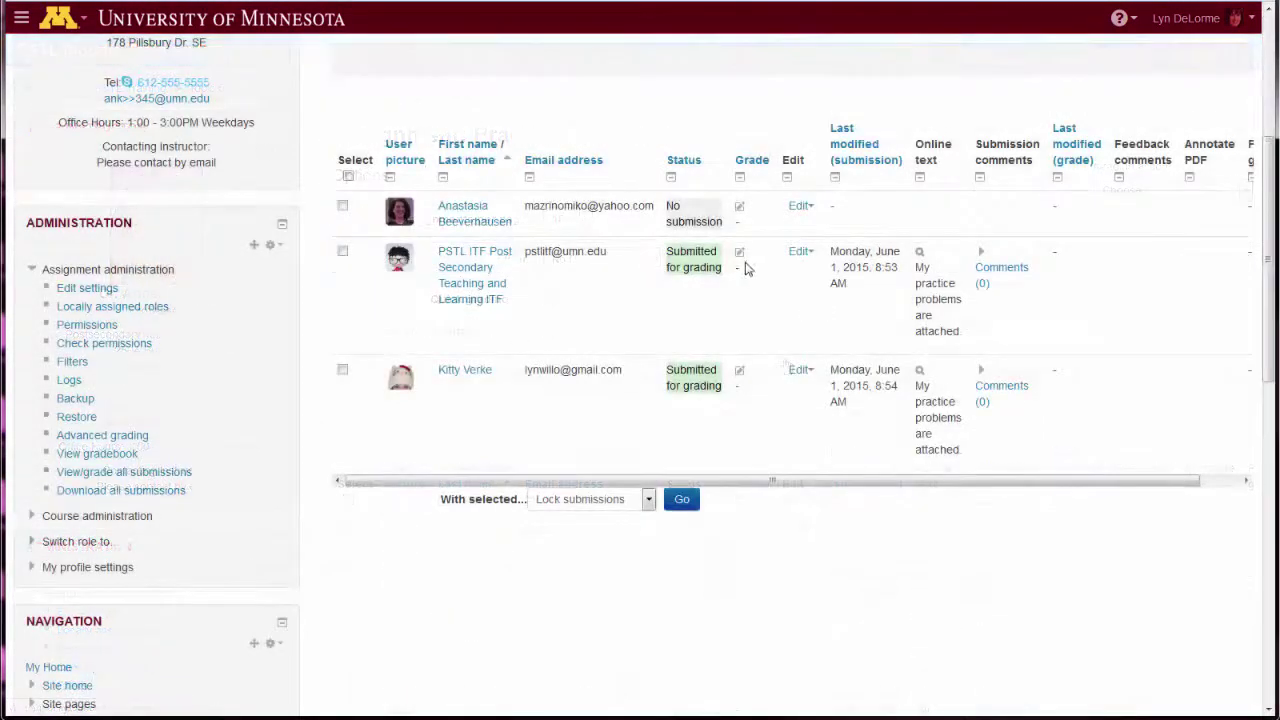
left_click(605, 318)
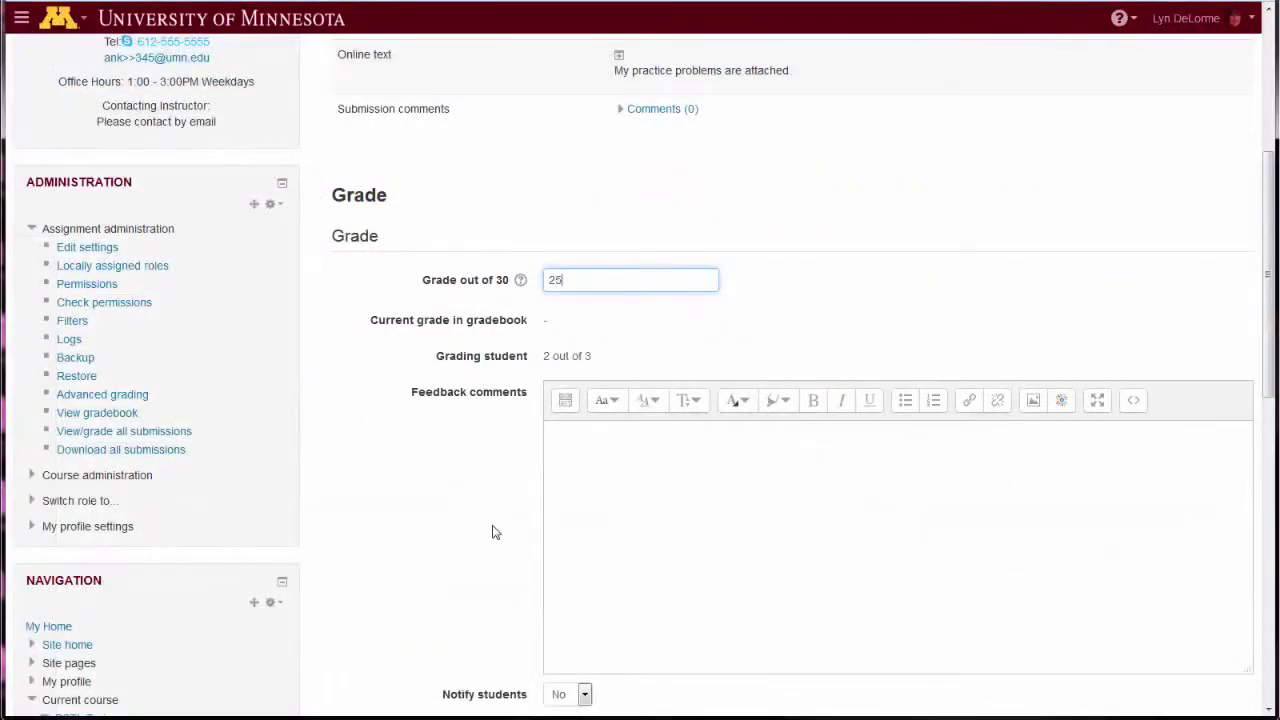
scroll(493, 532, "down", 3)
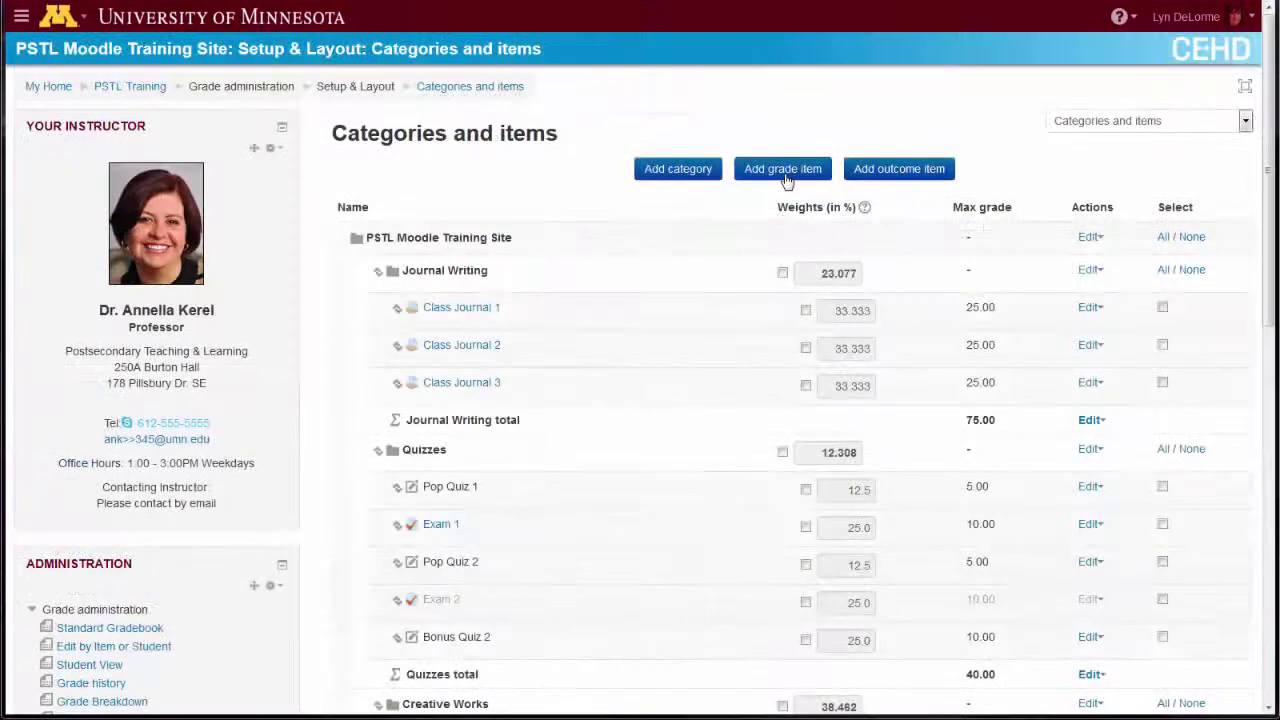
- Add a Class Participation grade item with a maximum grade of 10
left_click(783, 169)
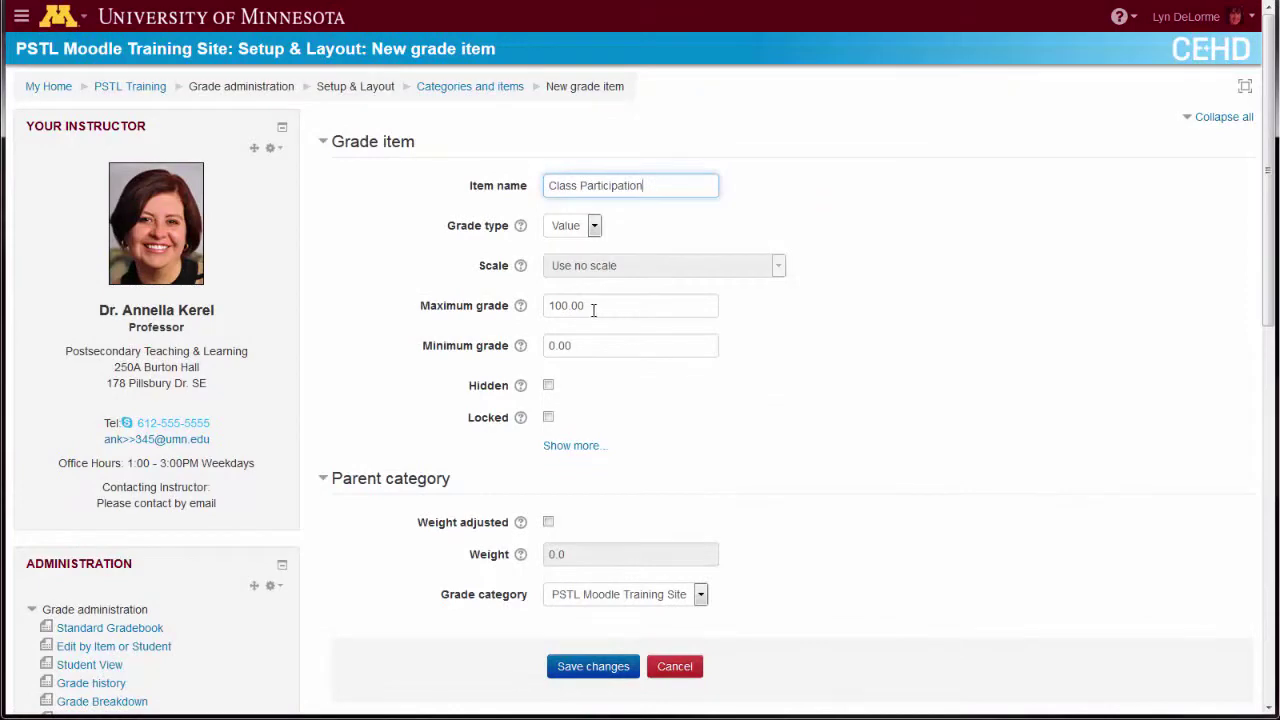
left_click_drag(593, 310, 533, 313)
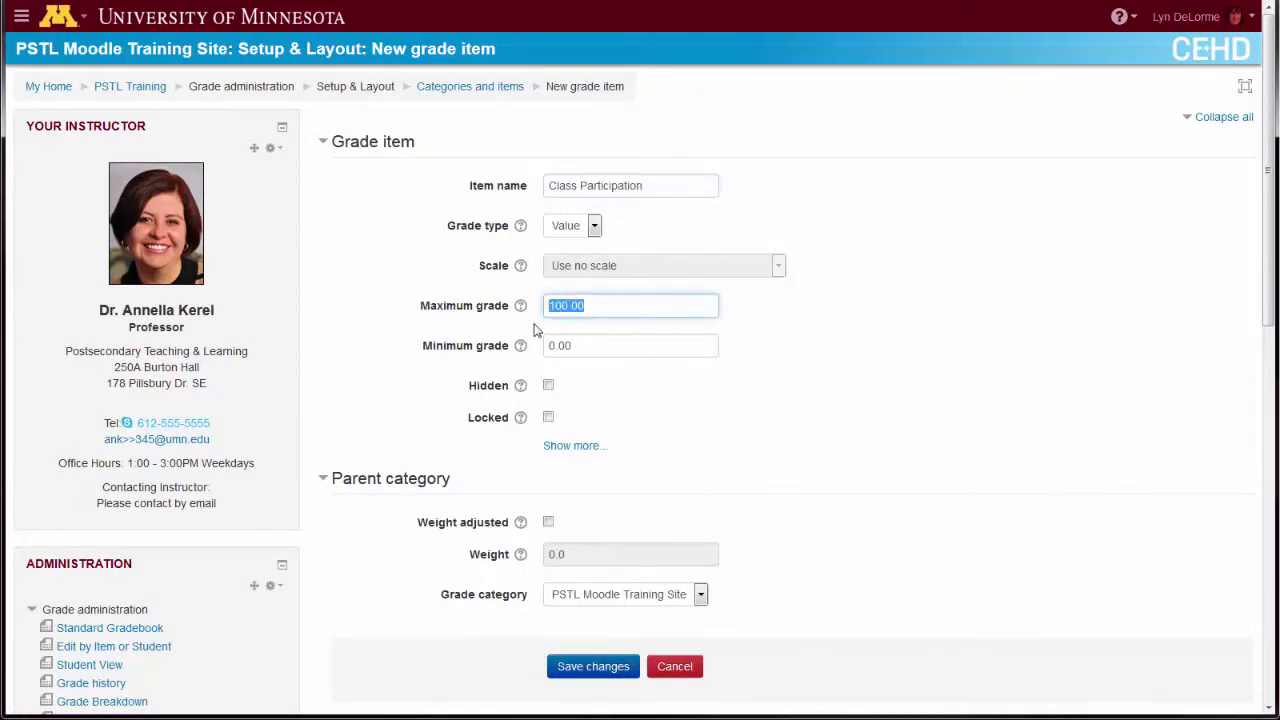
type("10")
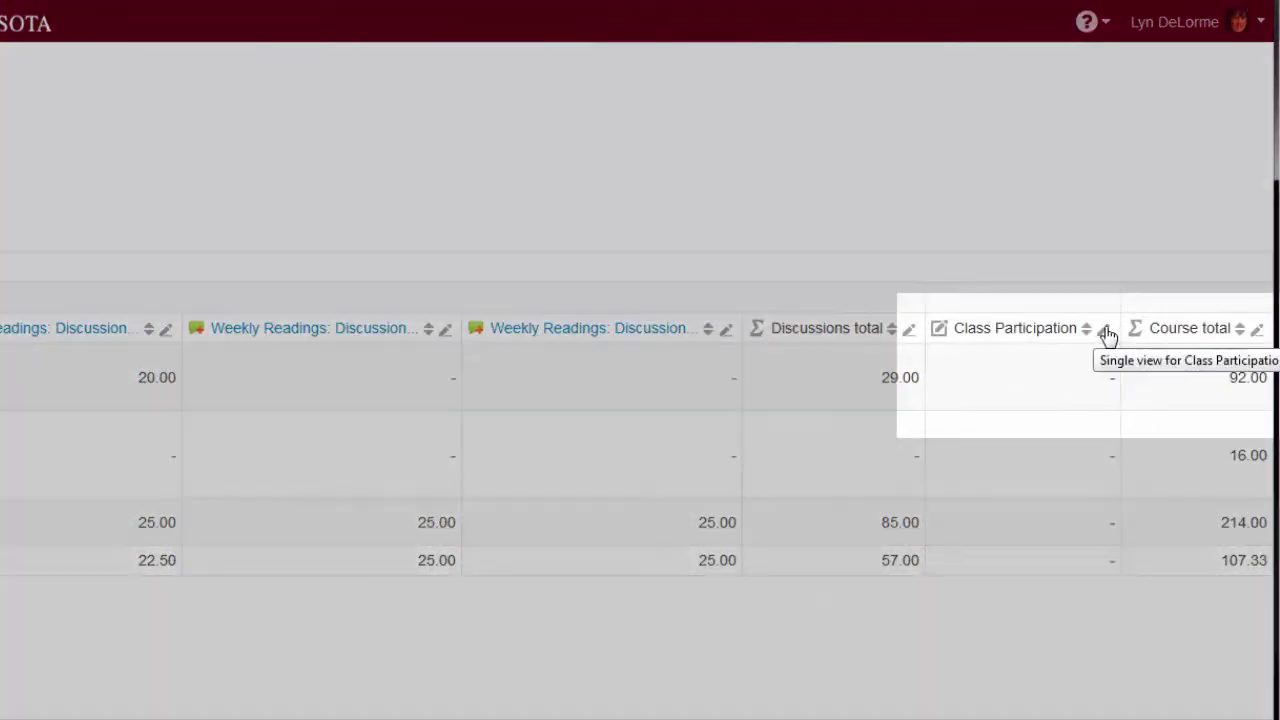
- In the single-view editor for Class Participation, enter a grade of 10 for each of the three students
left_click(1107, 333)
left_click(633, 395)
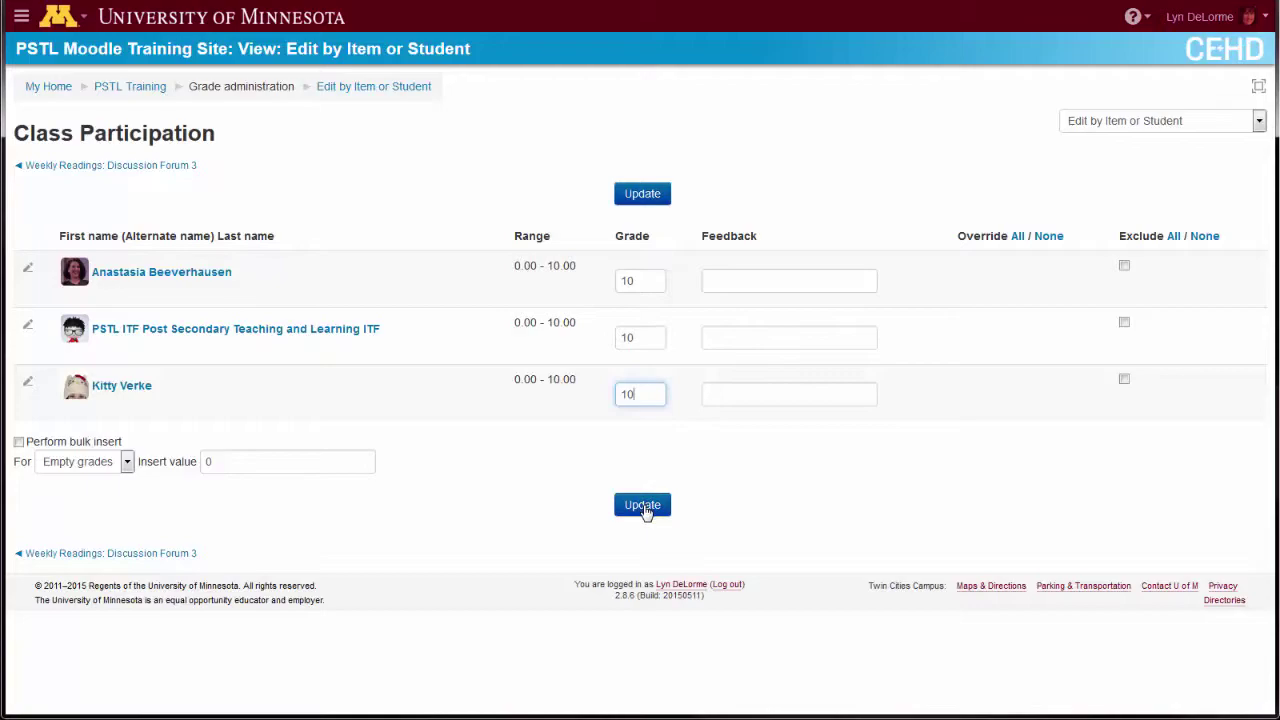
left_click(643, 505)
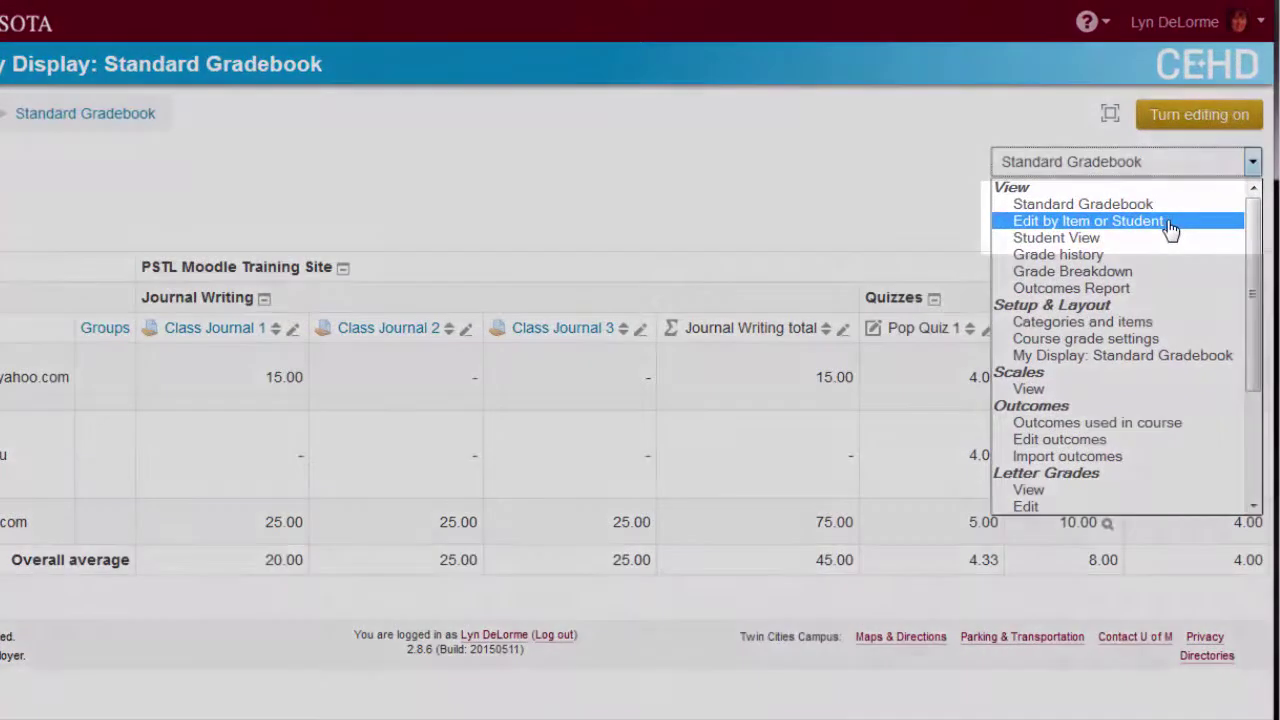
left_click(1170, 224)
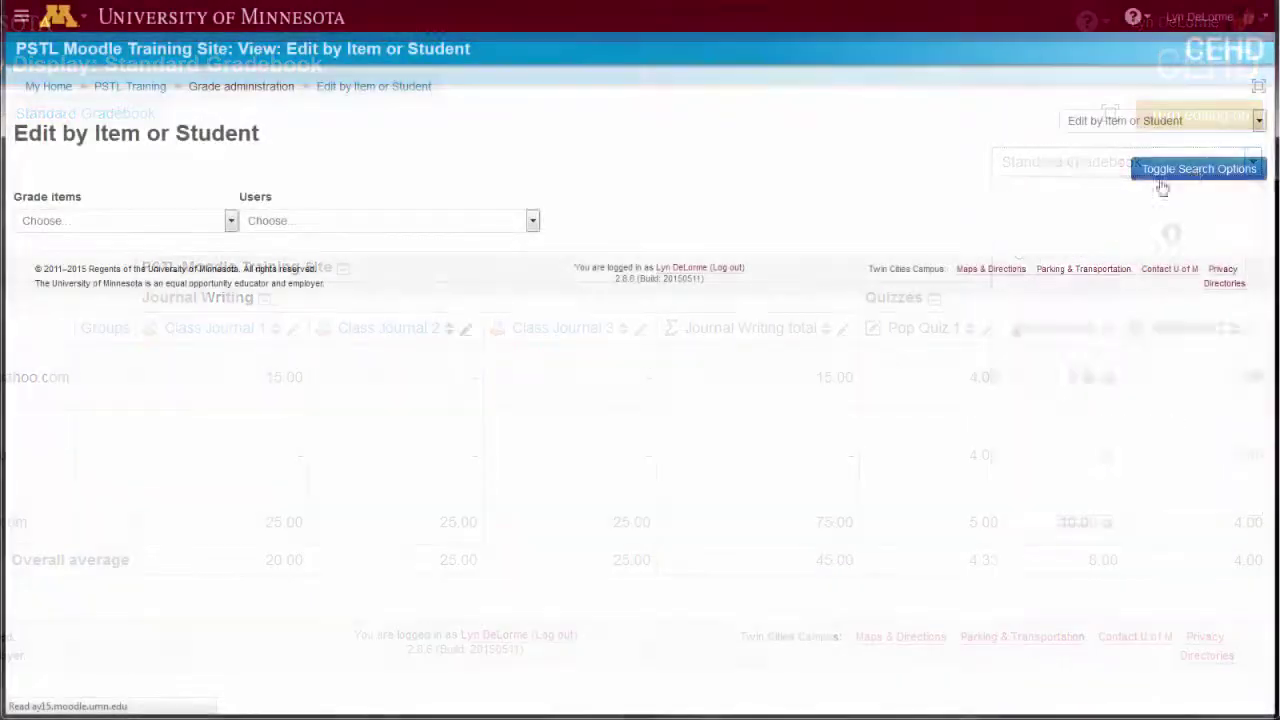
left_click(232, 224)
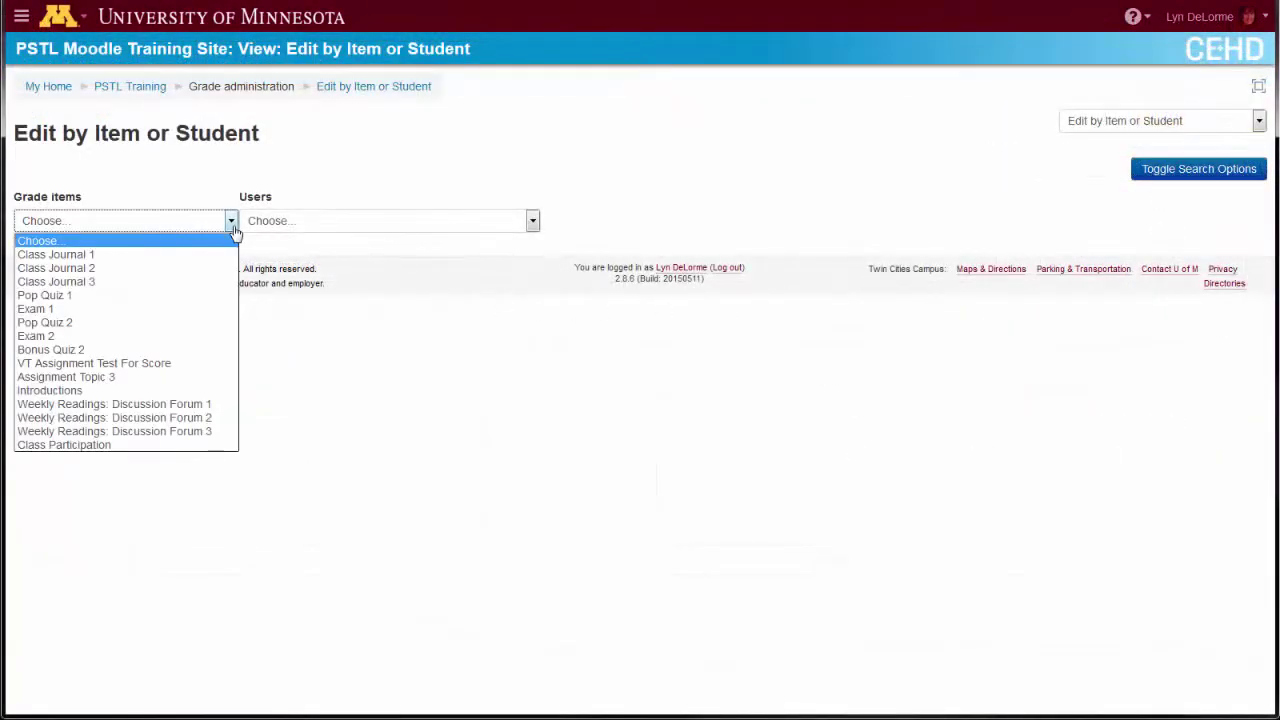
left_click(190, 446)
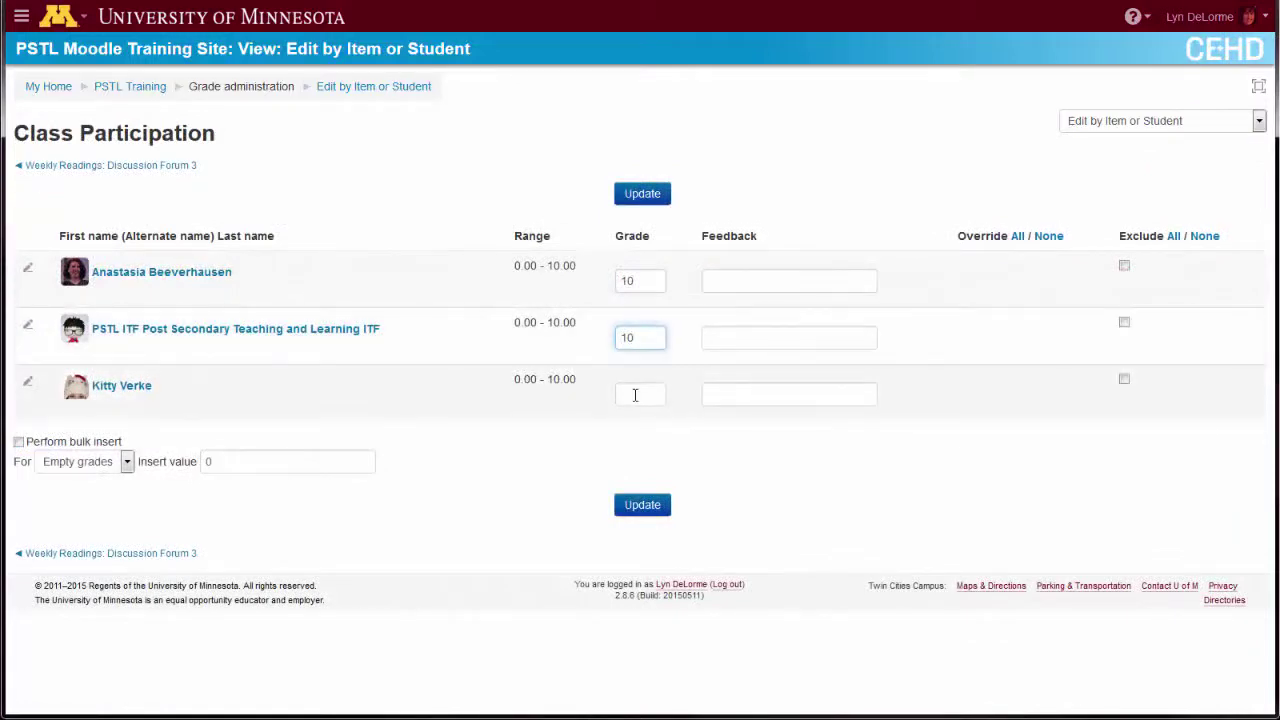
left_click(635, 395)
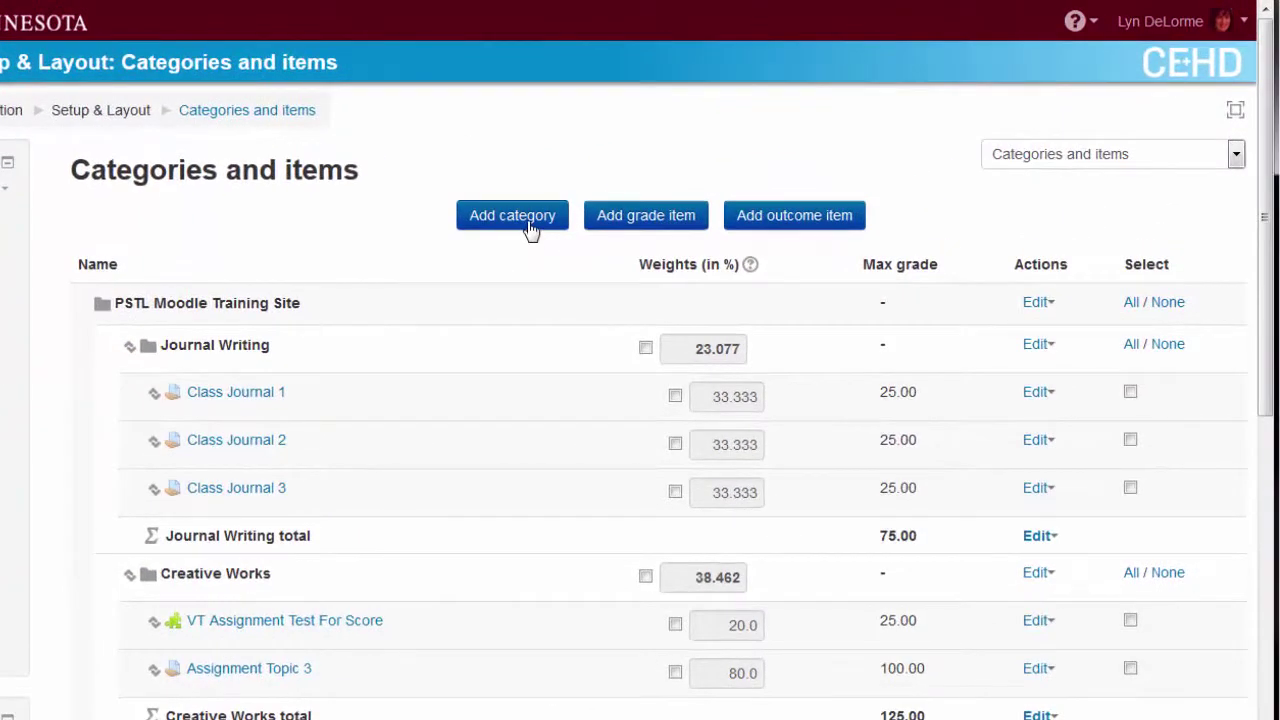
- Create a new grade category named Quizzes
left_click(530, 228)
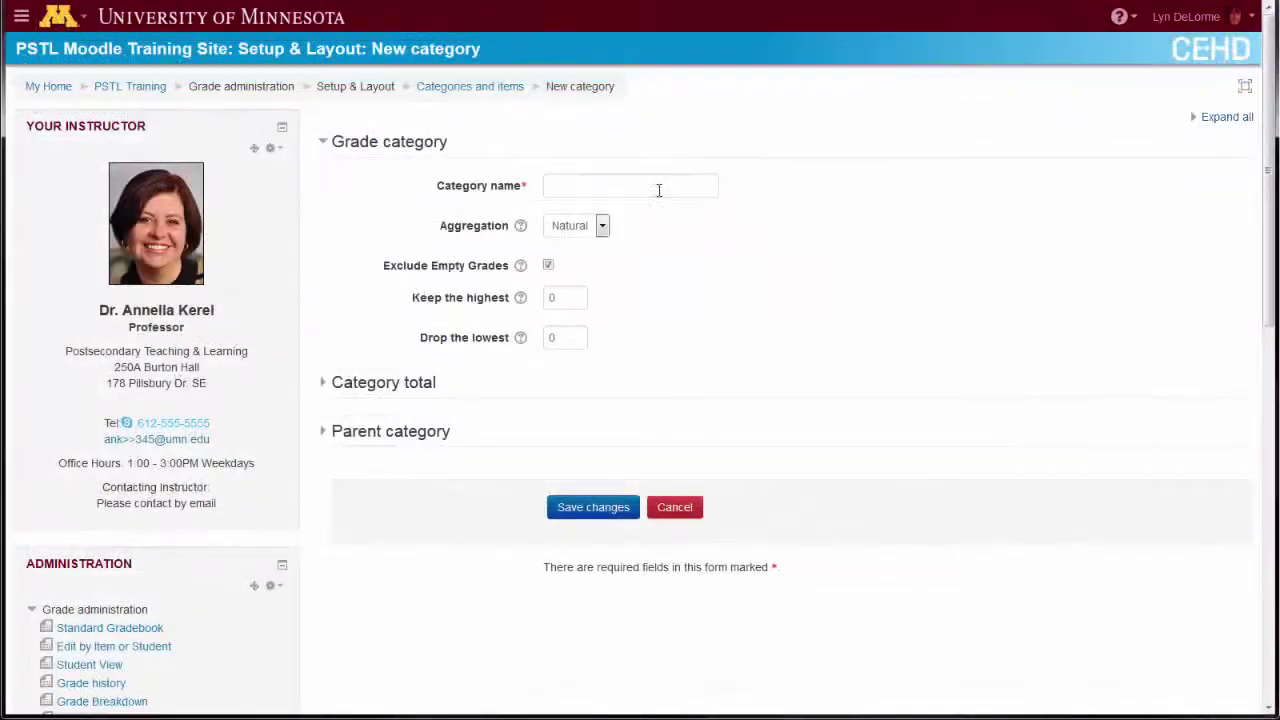
left_click(563, 187)
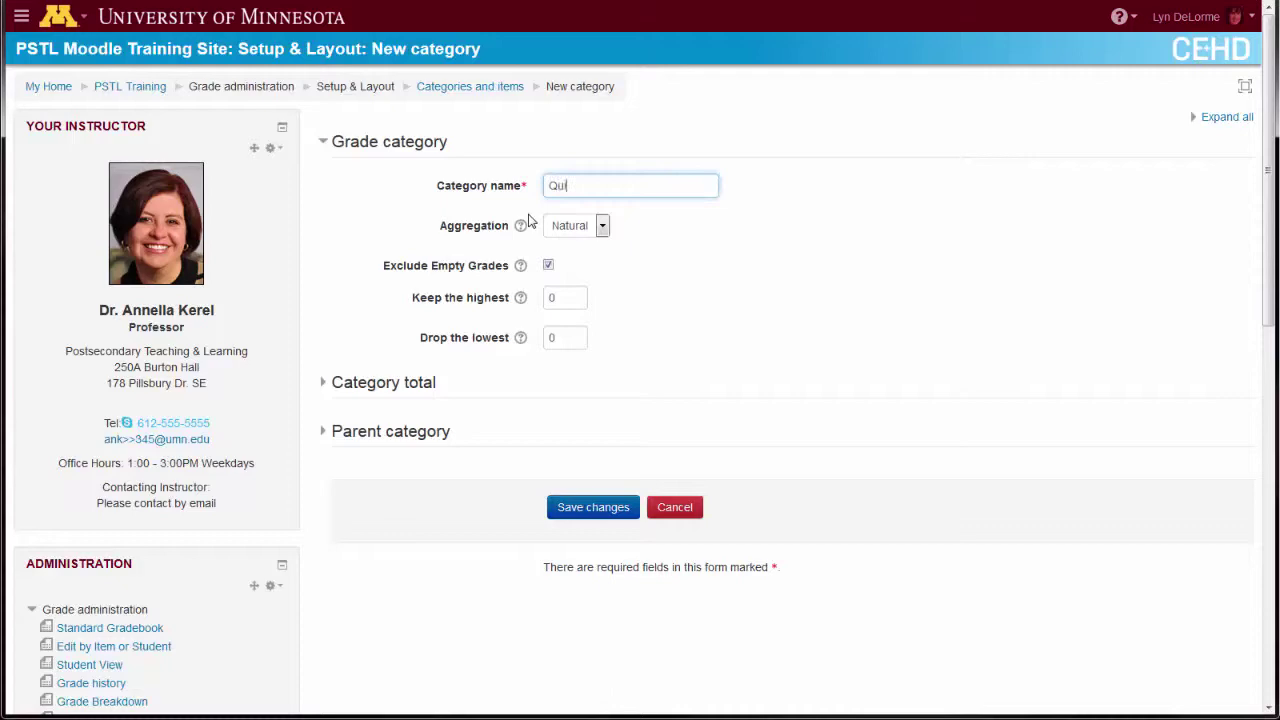
type("Quizzes")
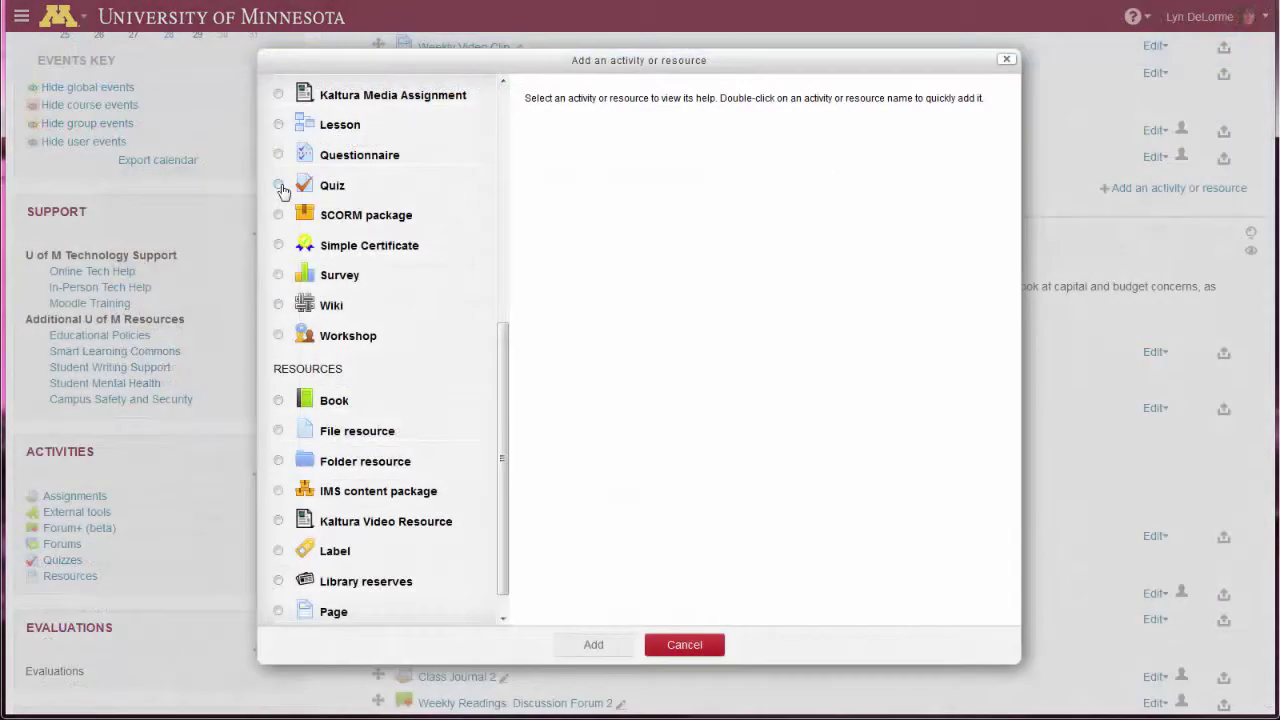
- Add a quiz activity, pick its grade category, and start moving Bonus Quiz 2
left_click(279, 187)
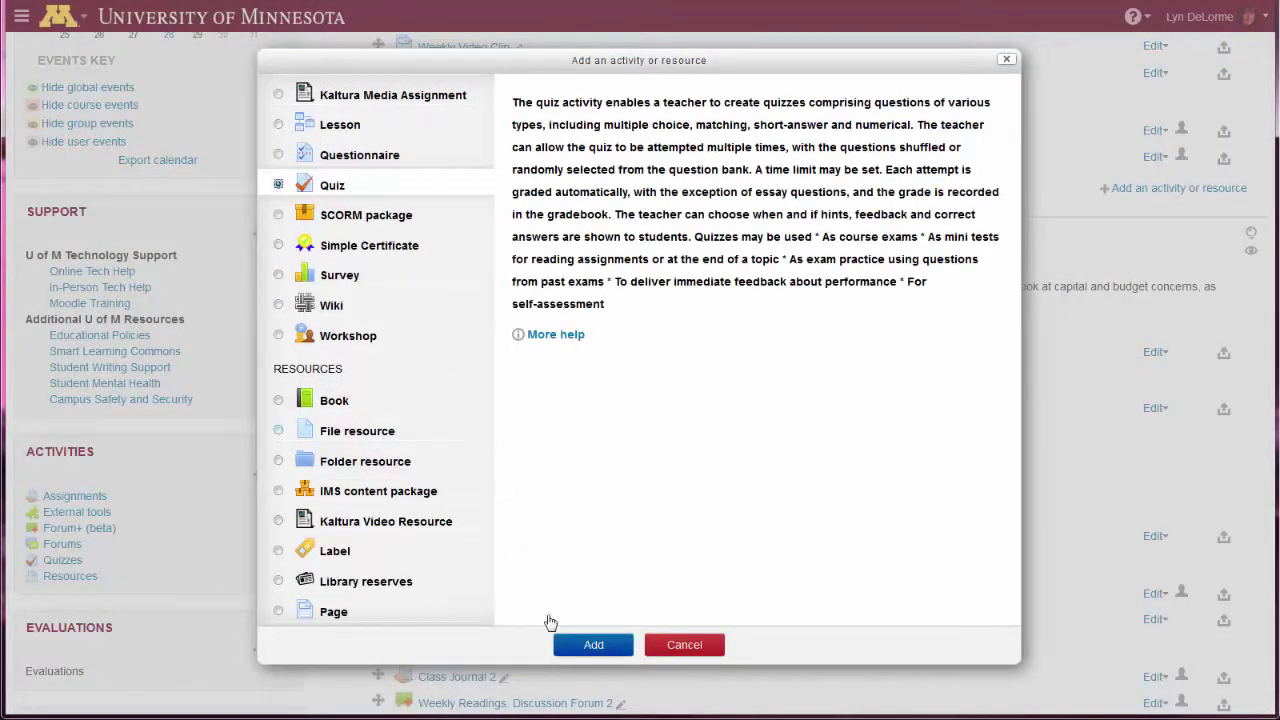
left_click(566, 648)
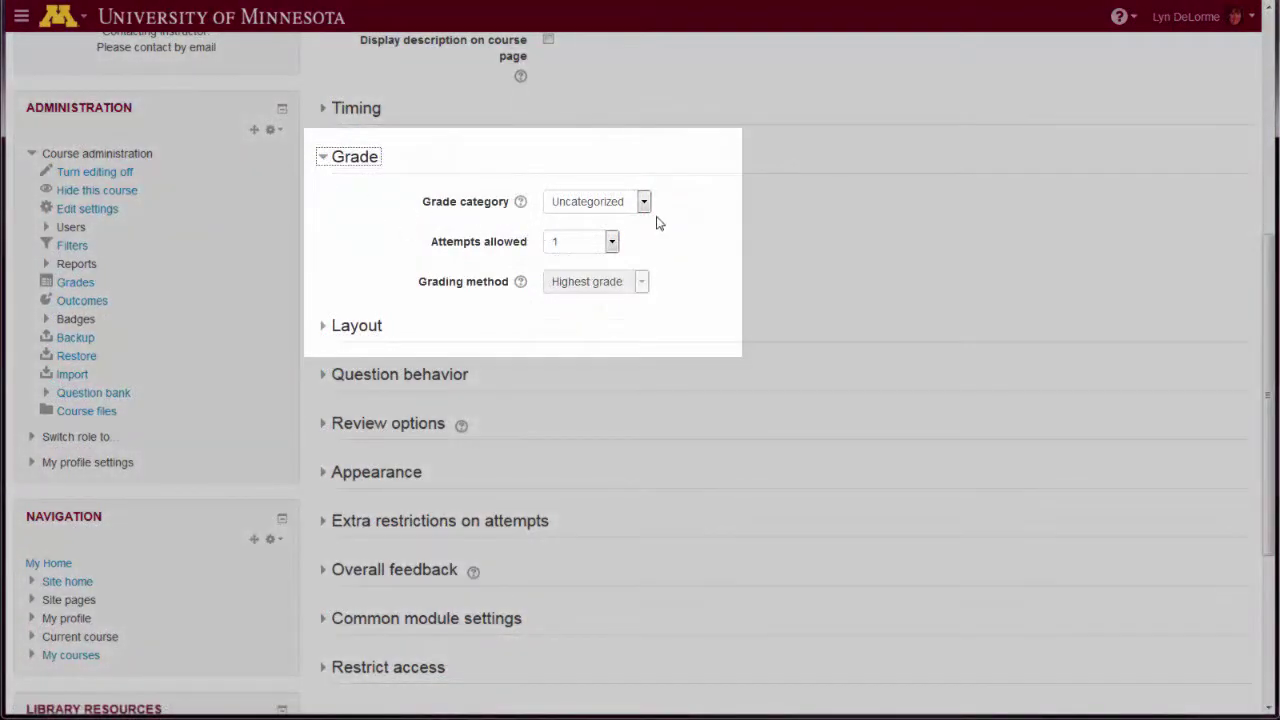
left_click(644, 203)
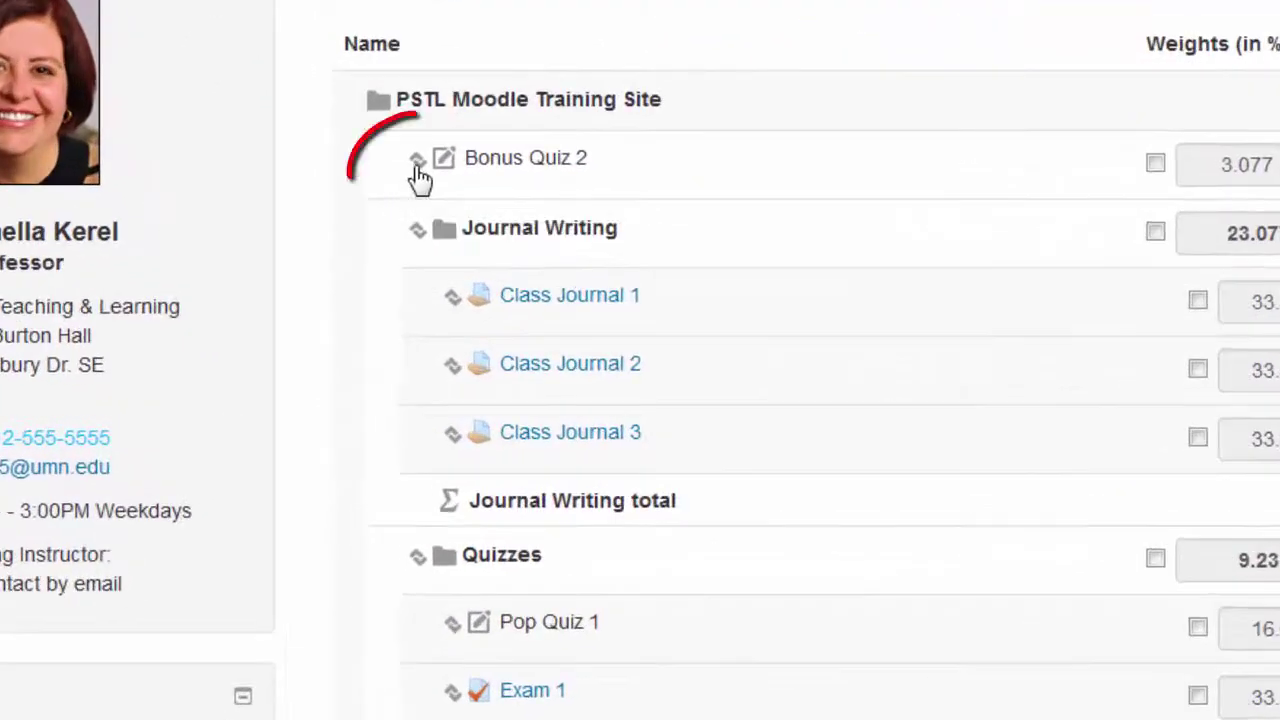
left_click(417, 160)
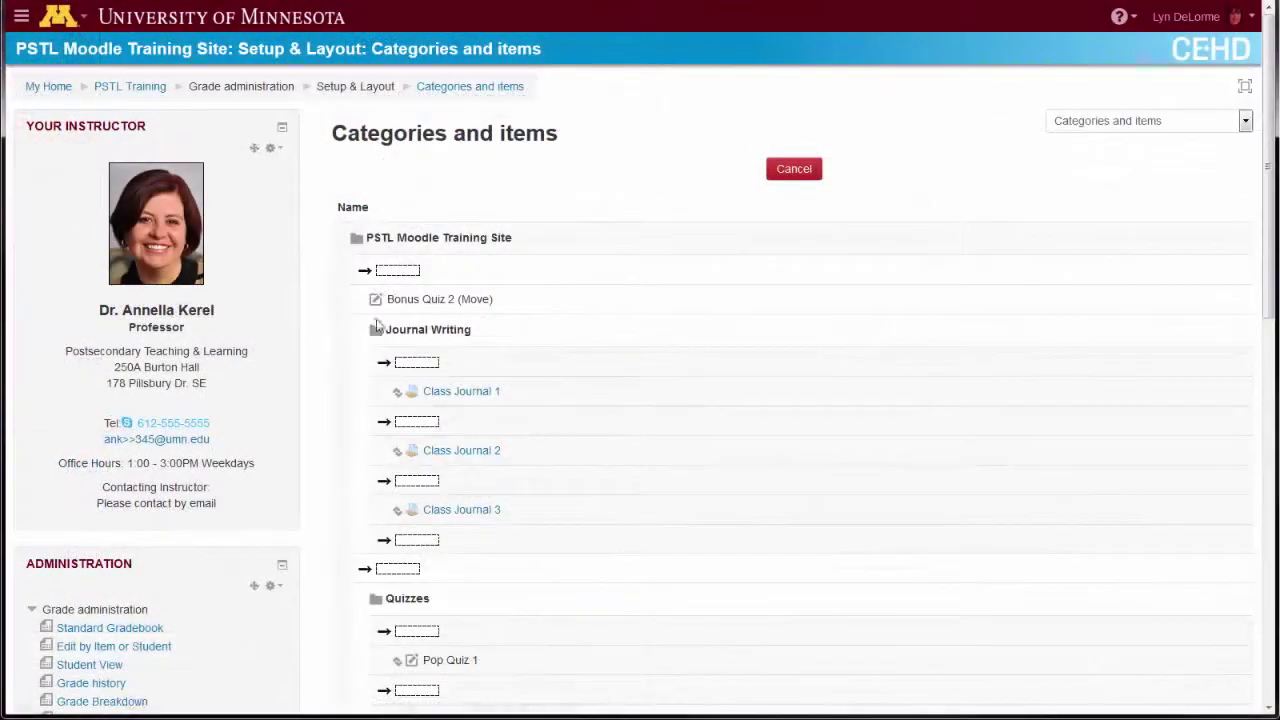
scroll(417, 555, "down", 3)
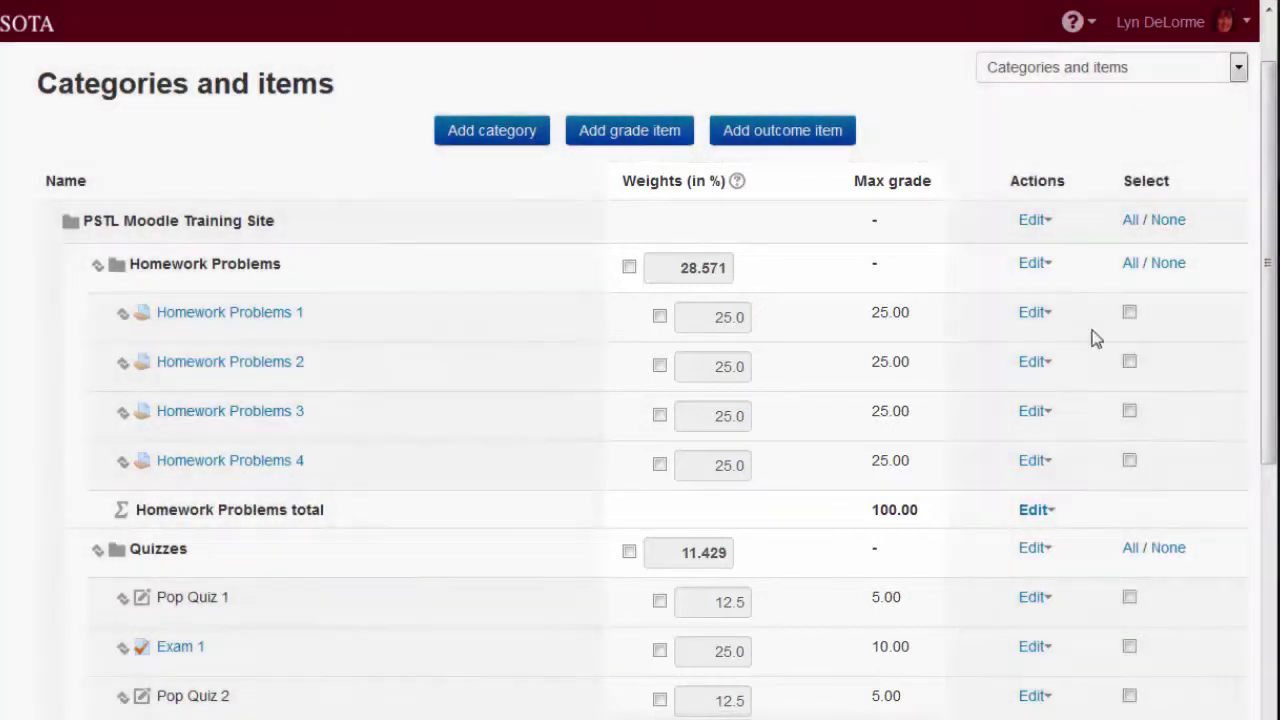
- Start a new grade item named Homework Problems 5
left_click(623, 140)
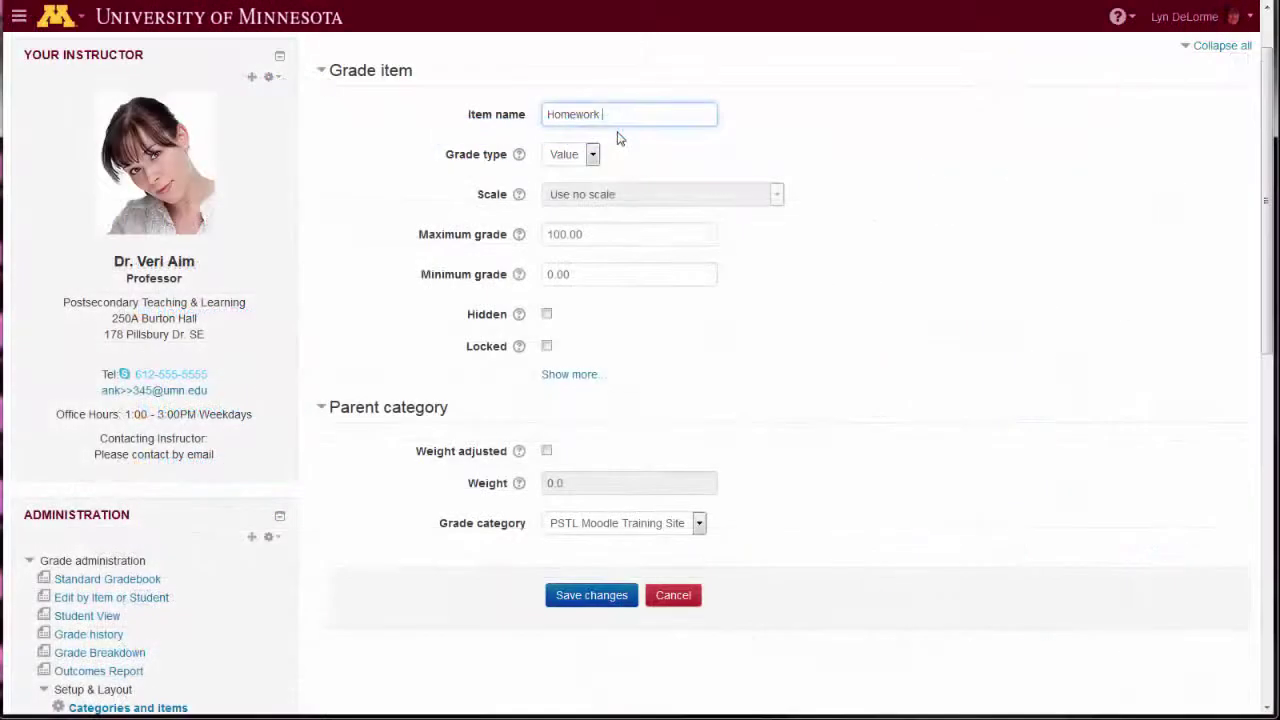
type("Problems 5")
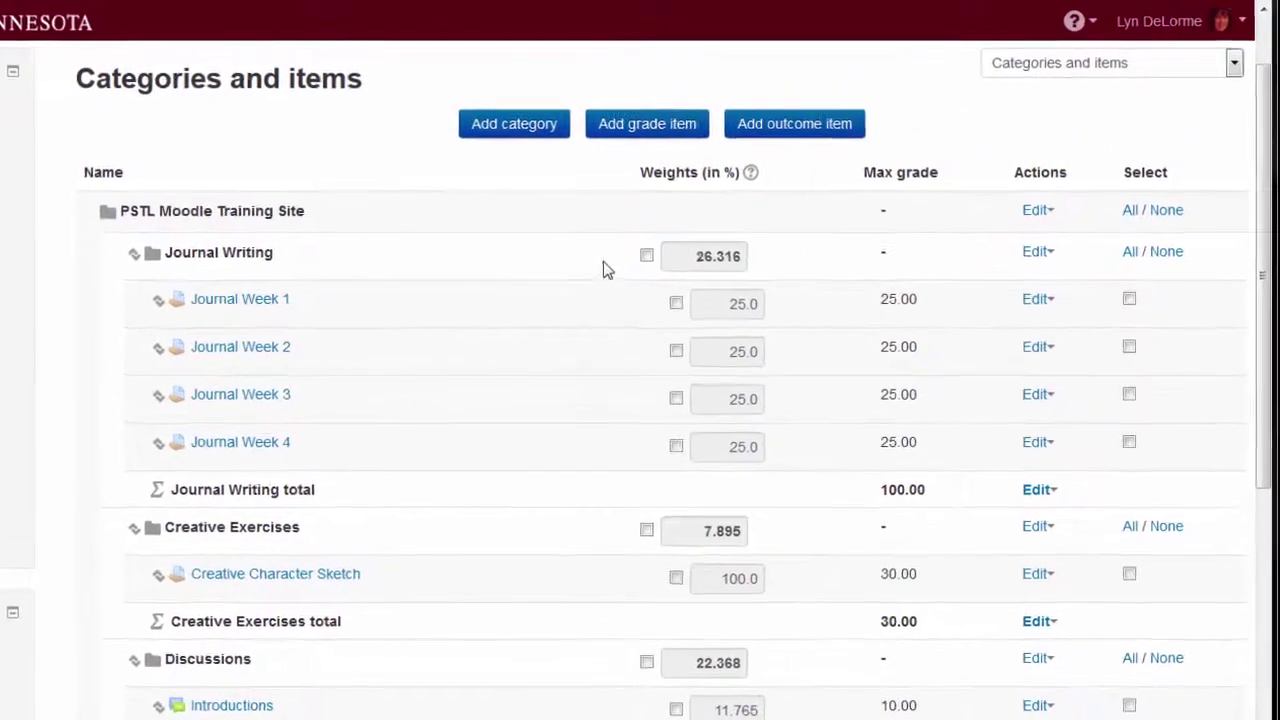
- Override category weights to Journal Writing 25.00, Creative Exercises 30.00 and Discussions 20.00, and save
left_click(646, 256)
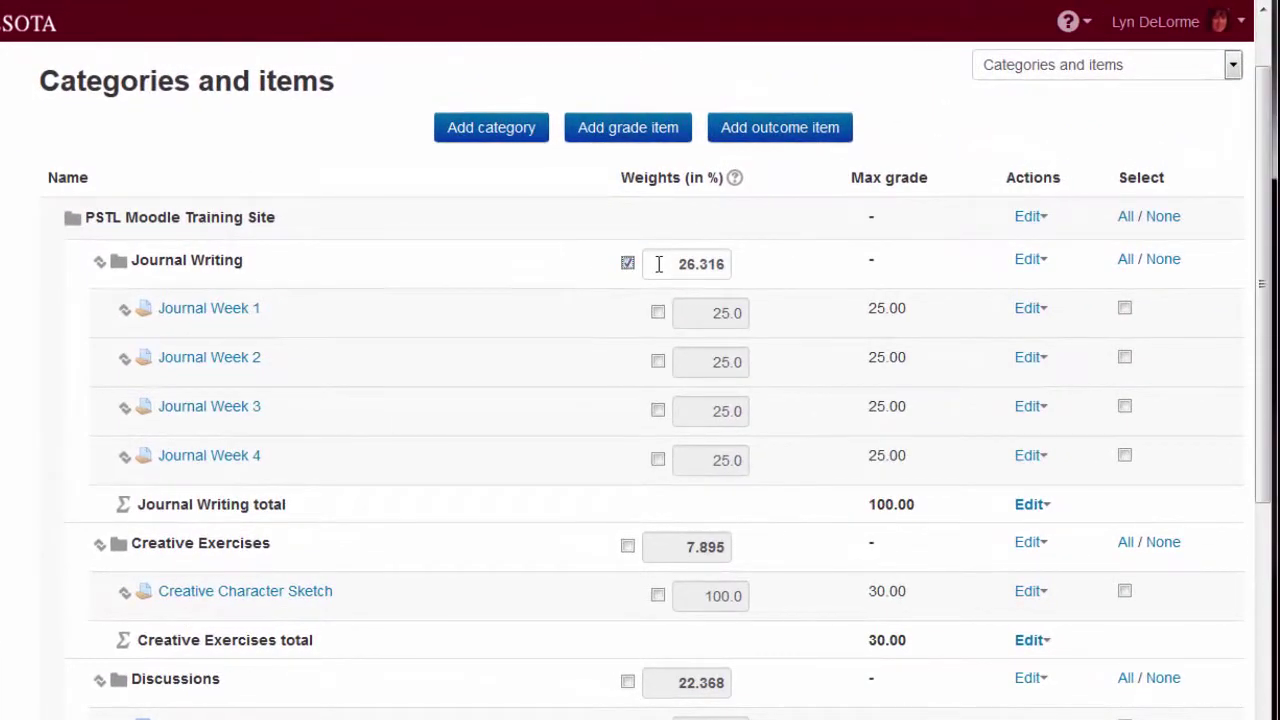
left_click_drag(659, 264, 728, 266)
type("25.00")
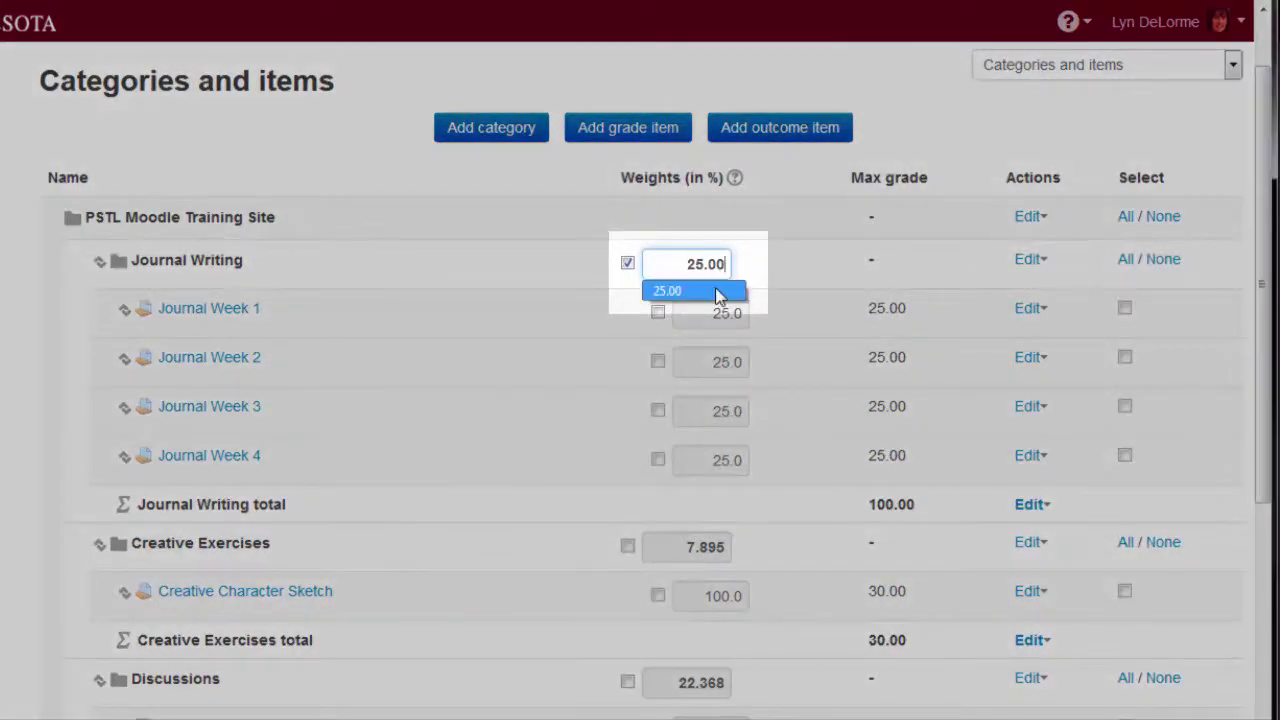
left_click(720, 290)
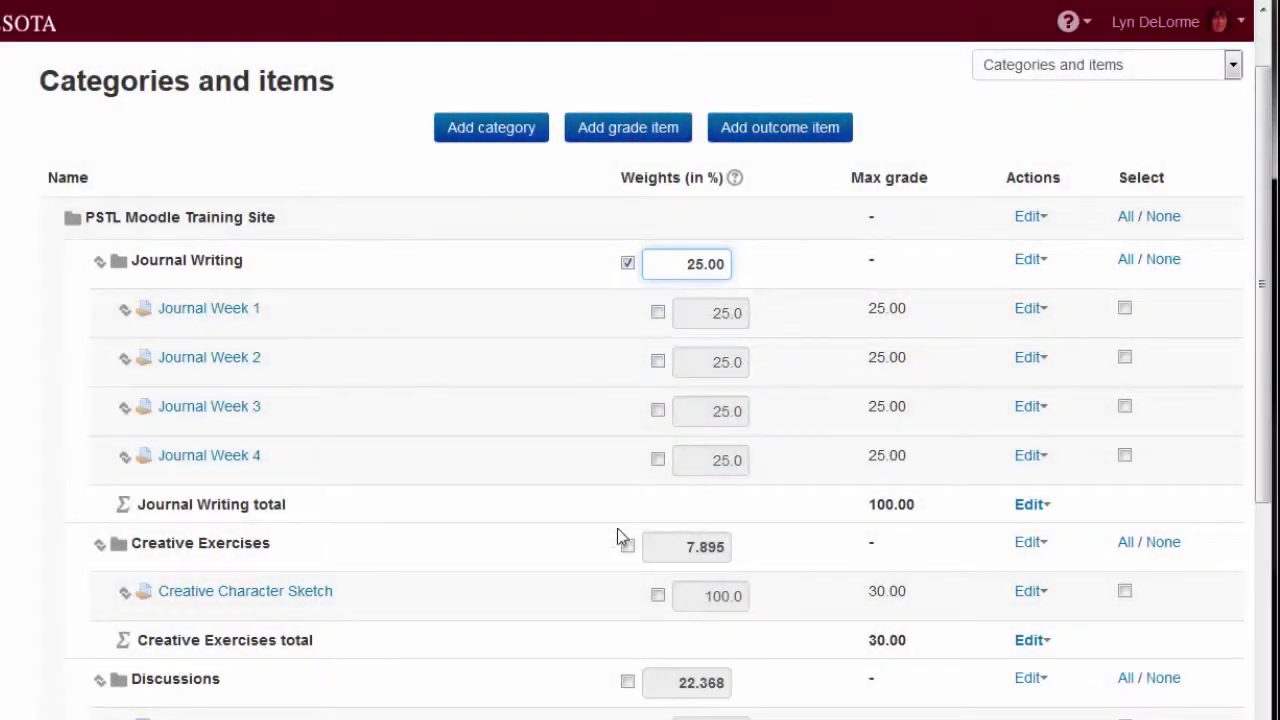
left_click(627, 547)
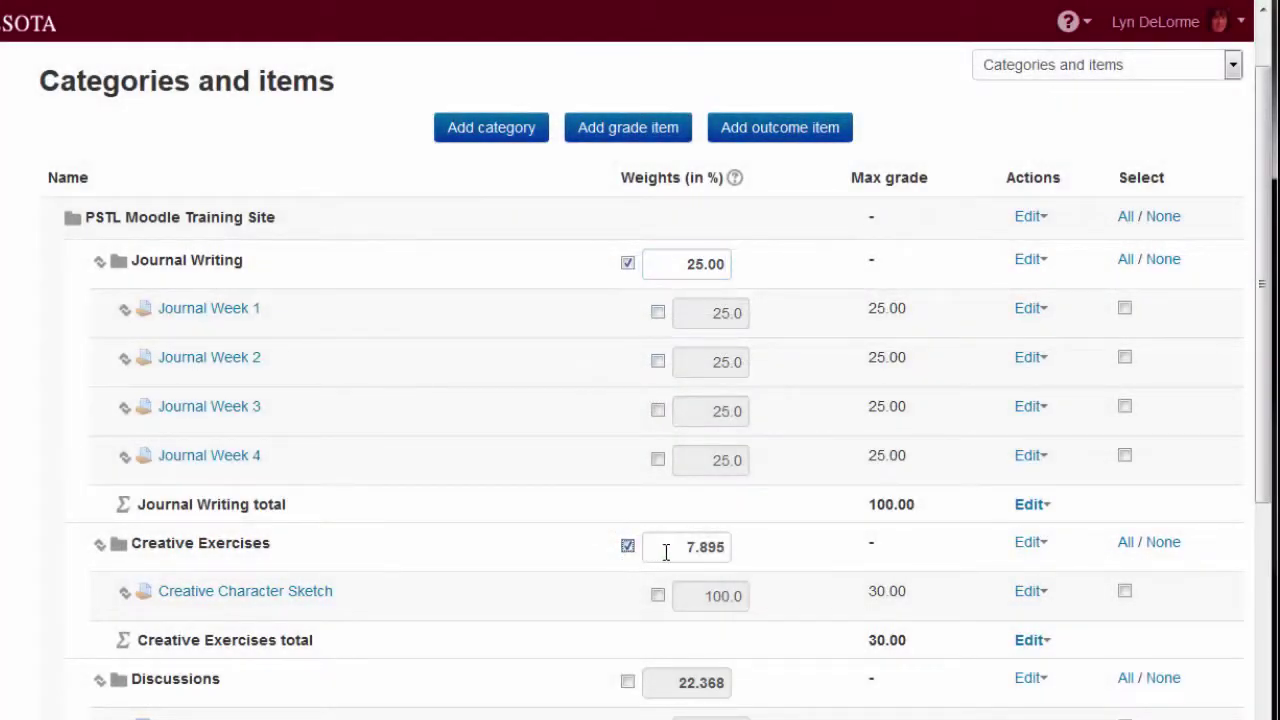
left_click_drag(666, 551, 728, 548)
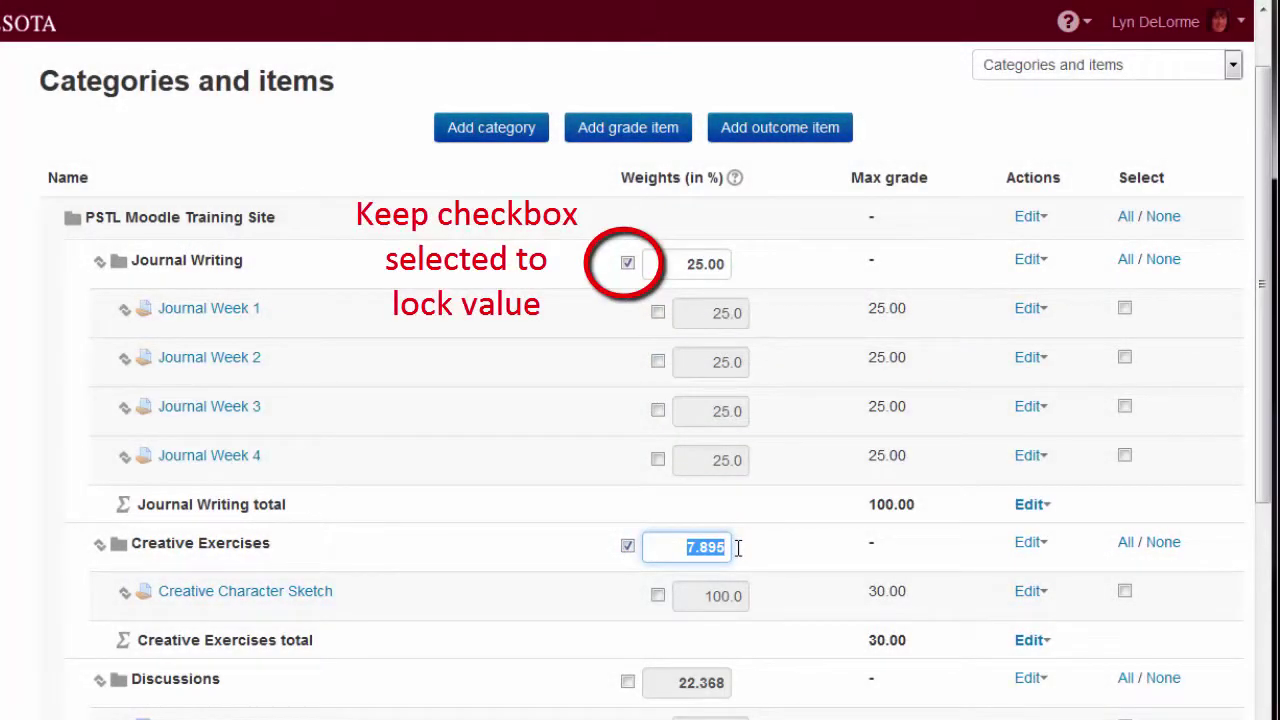
type("30.0")
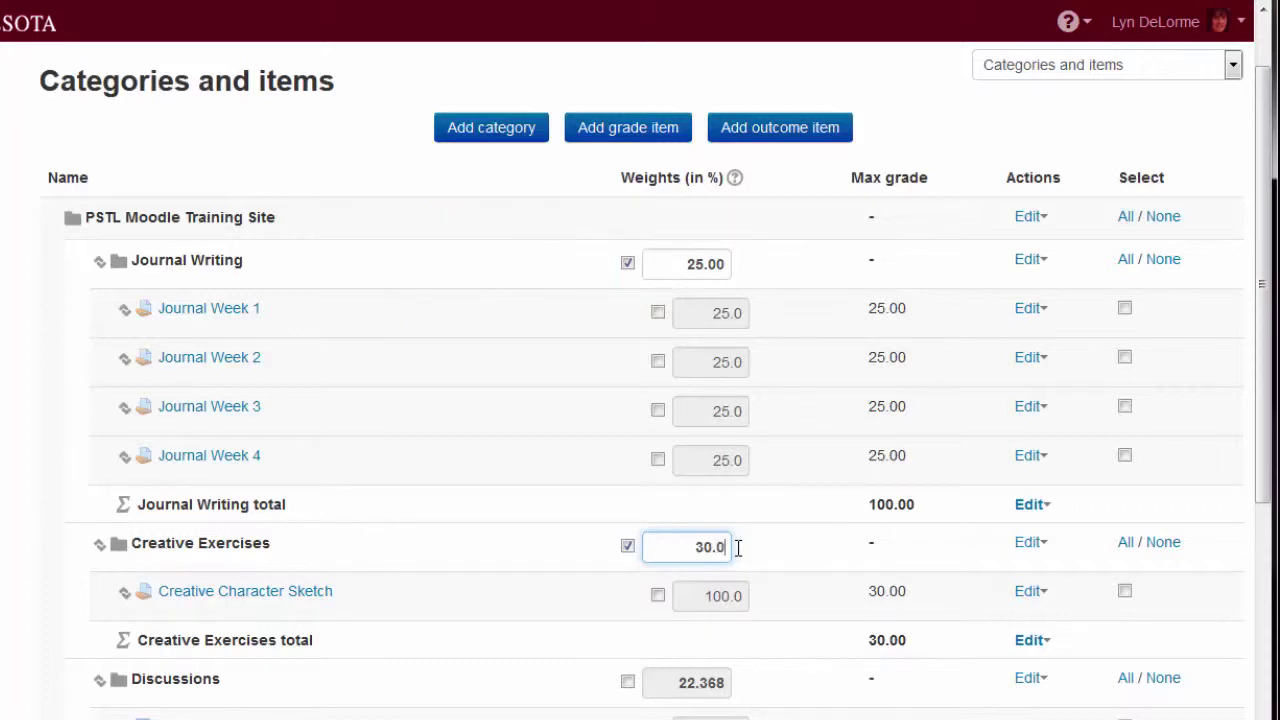
type("0")
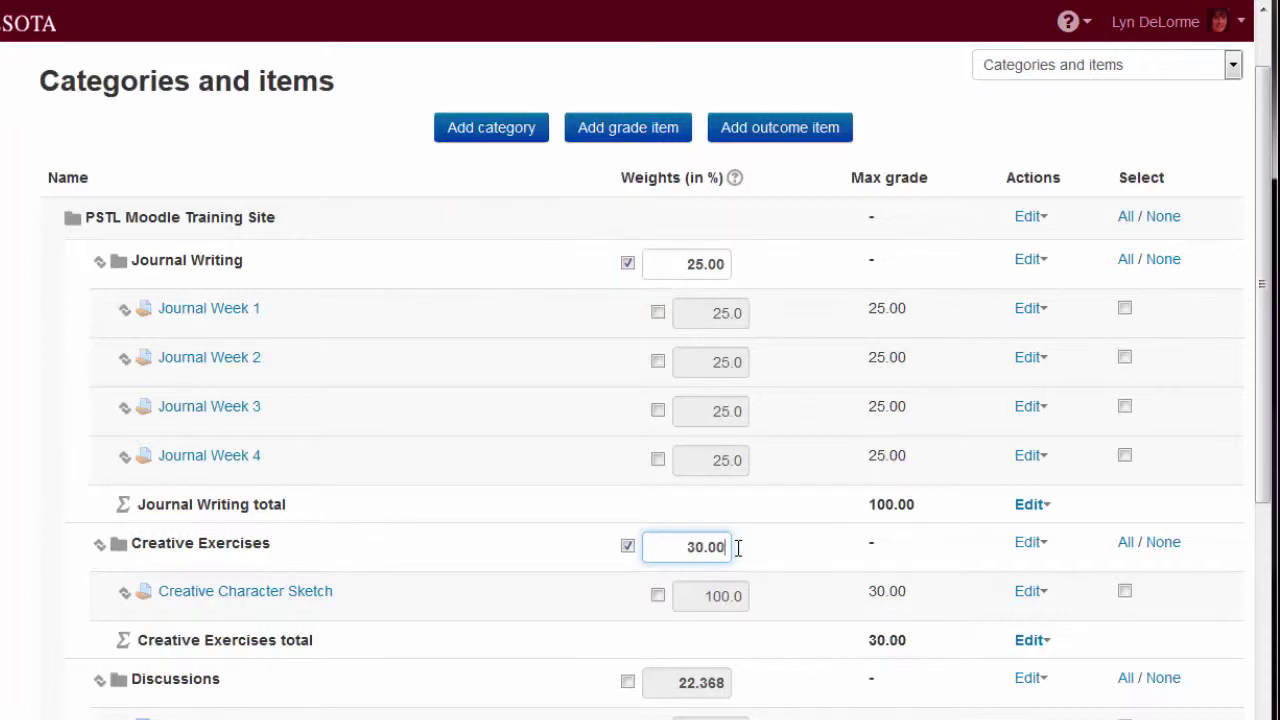
left_click(627, 682)
left_click_drag(665, 683, 743, 678)
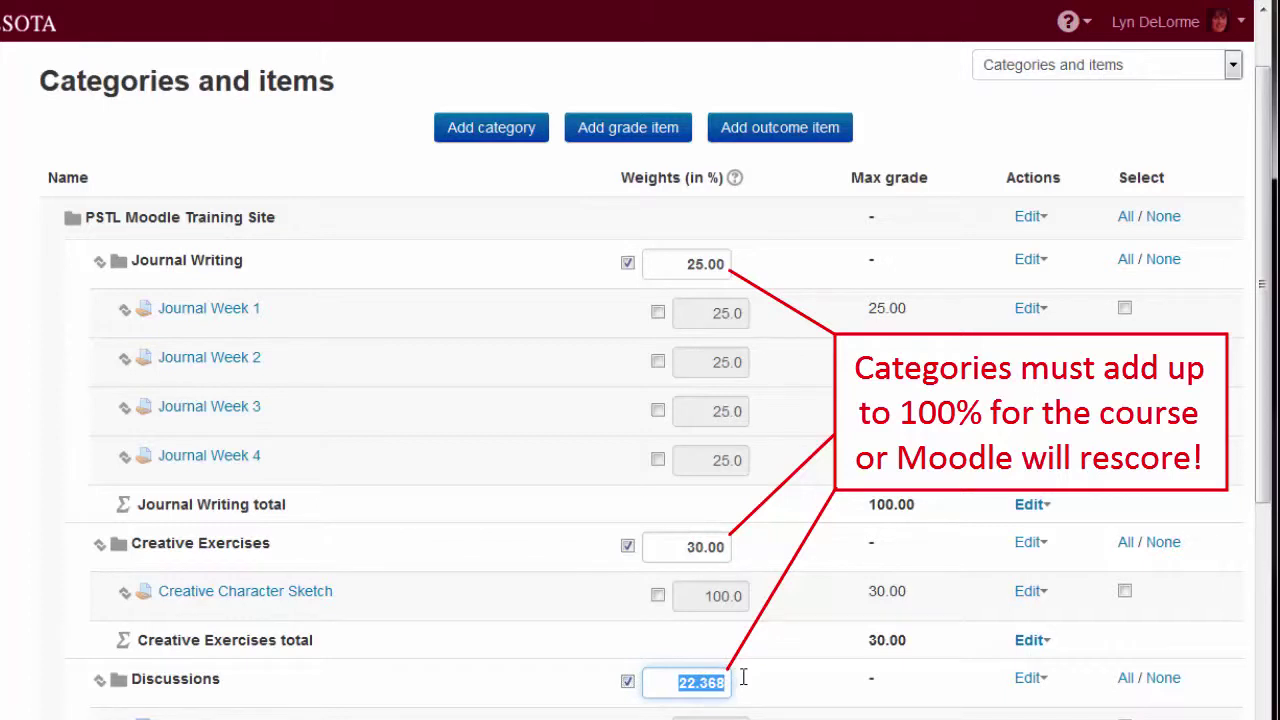
type("20.00")
key("Return")
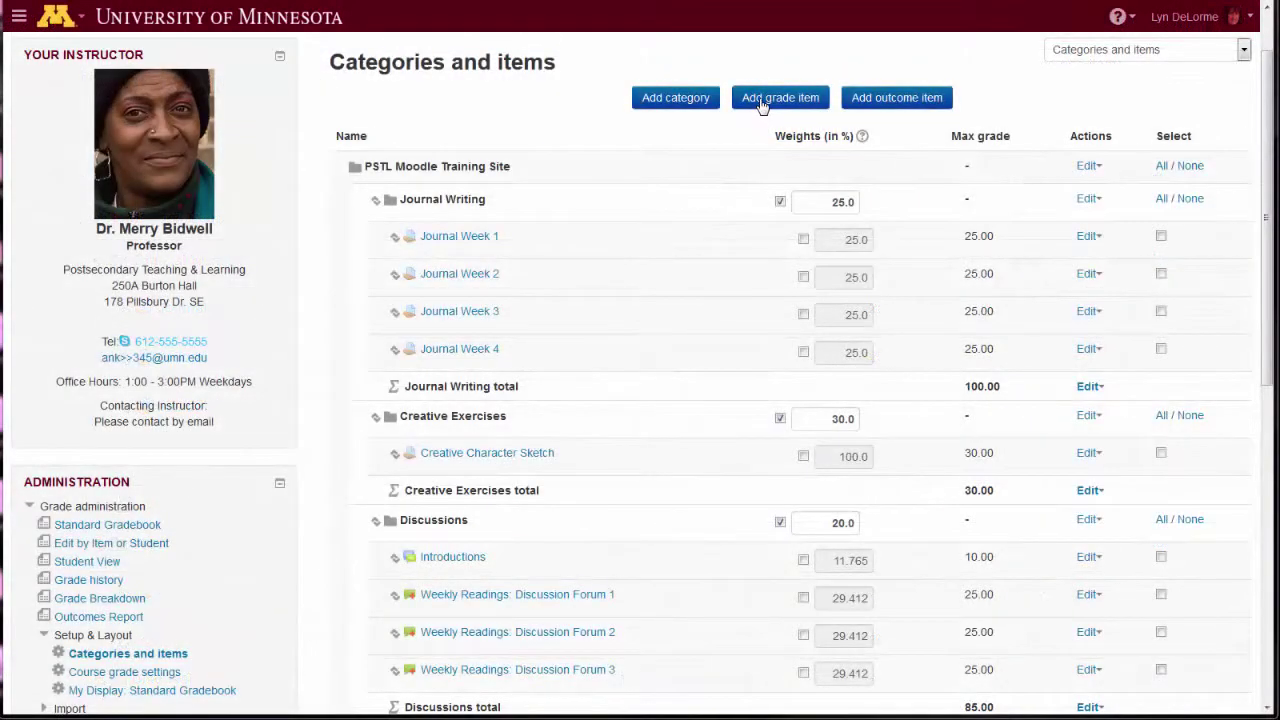
- Give Journal Notes a maximum grade of 15.00 and place it in Journal Writing
type("15")
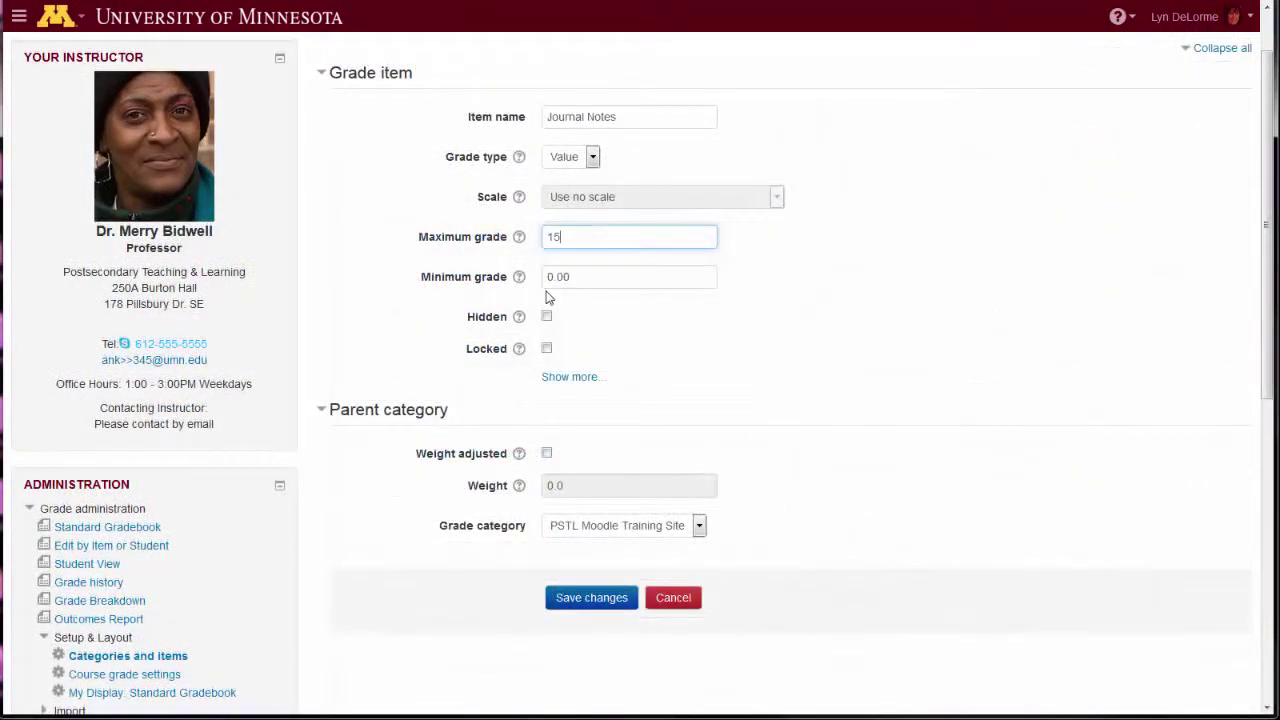
type(".00")
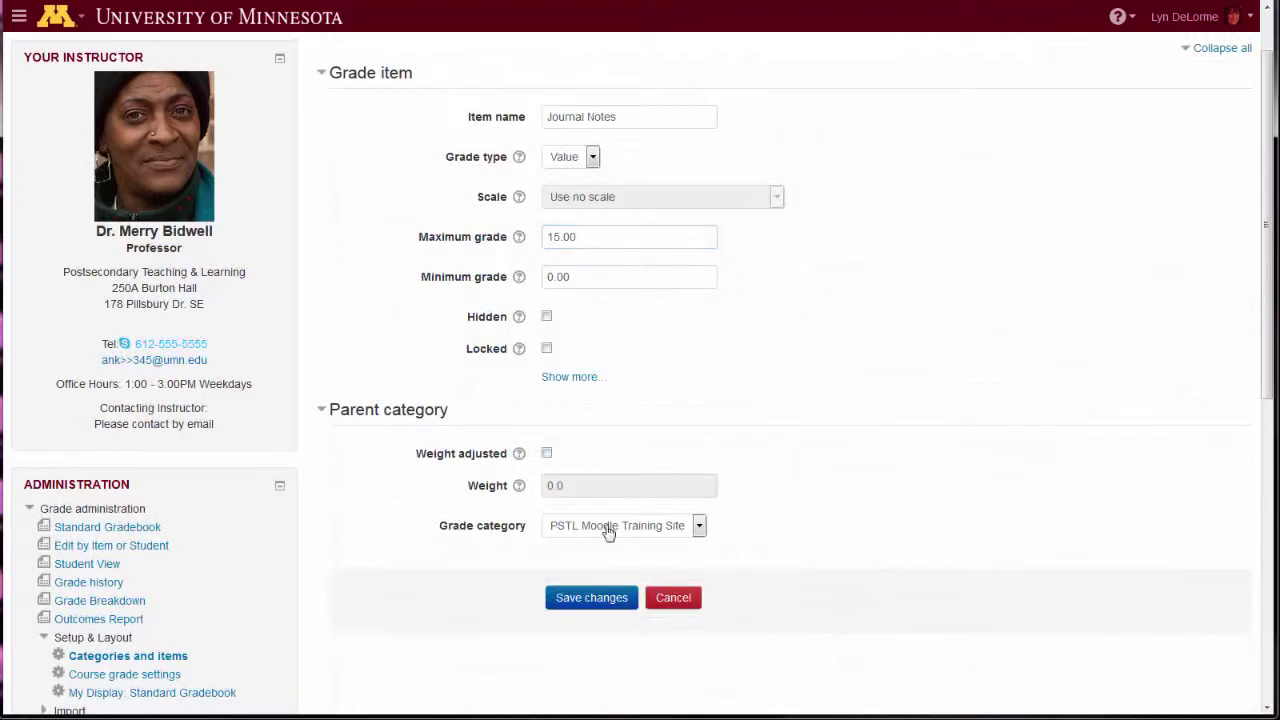
left_click(606, 528)
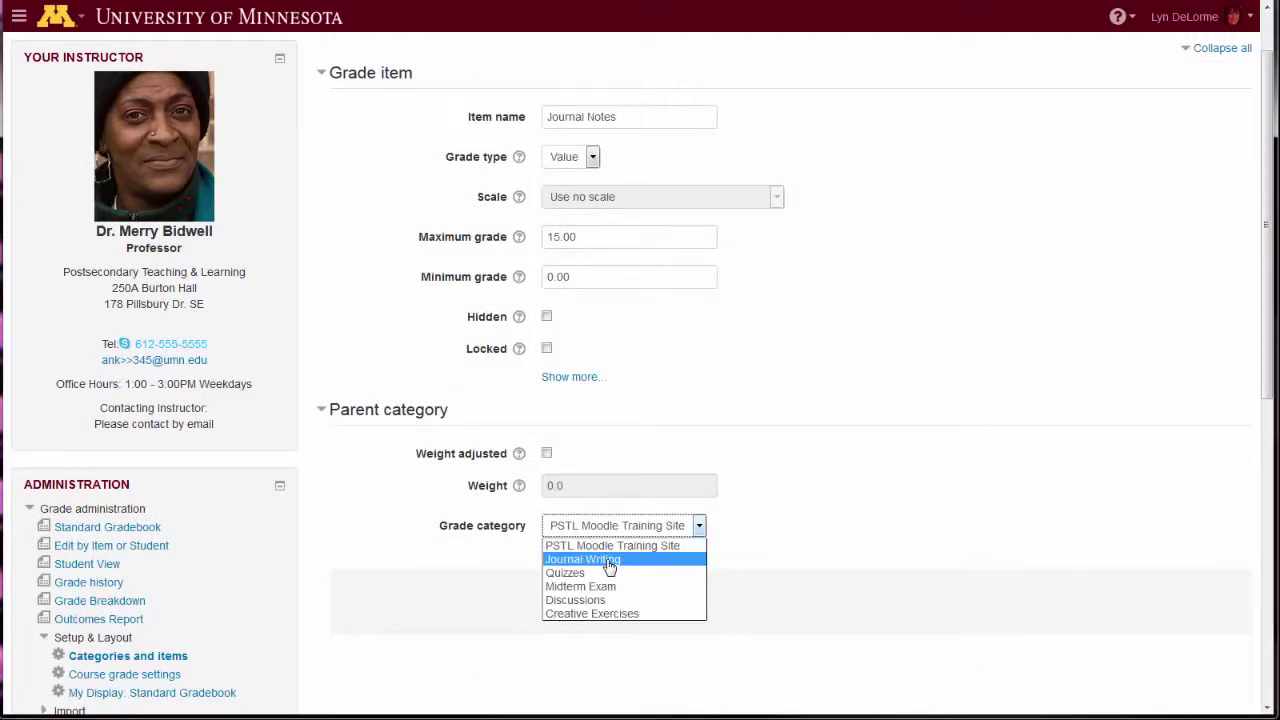
left_click(609, 560)
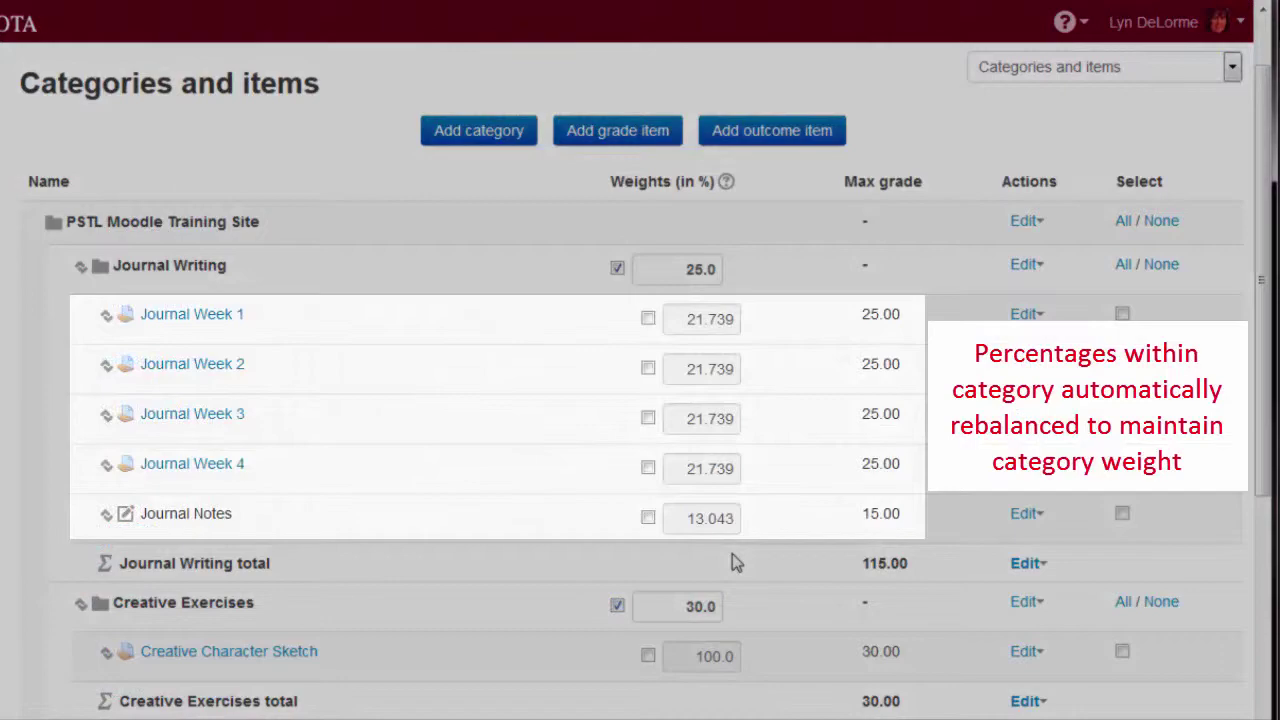